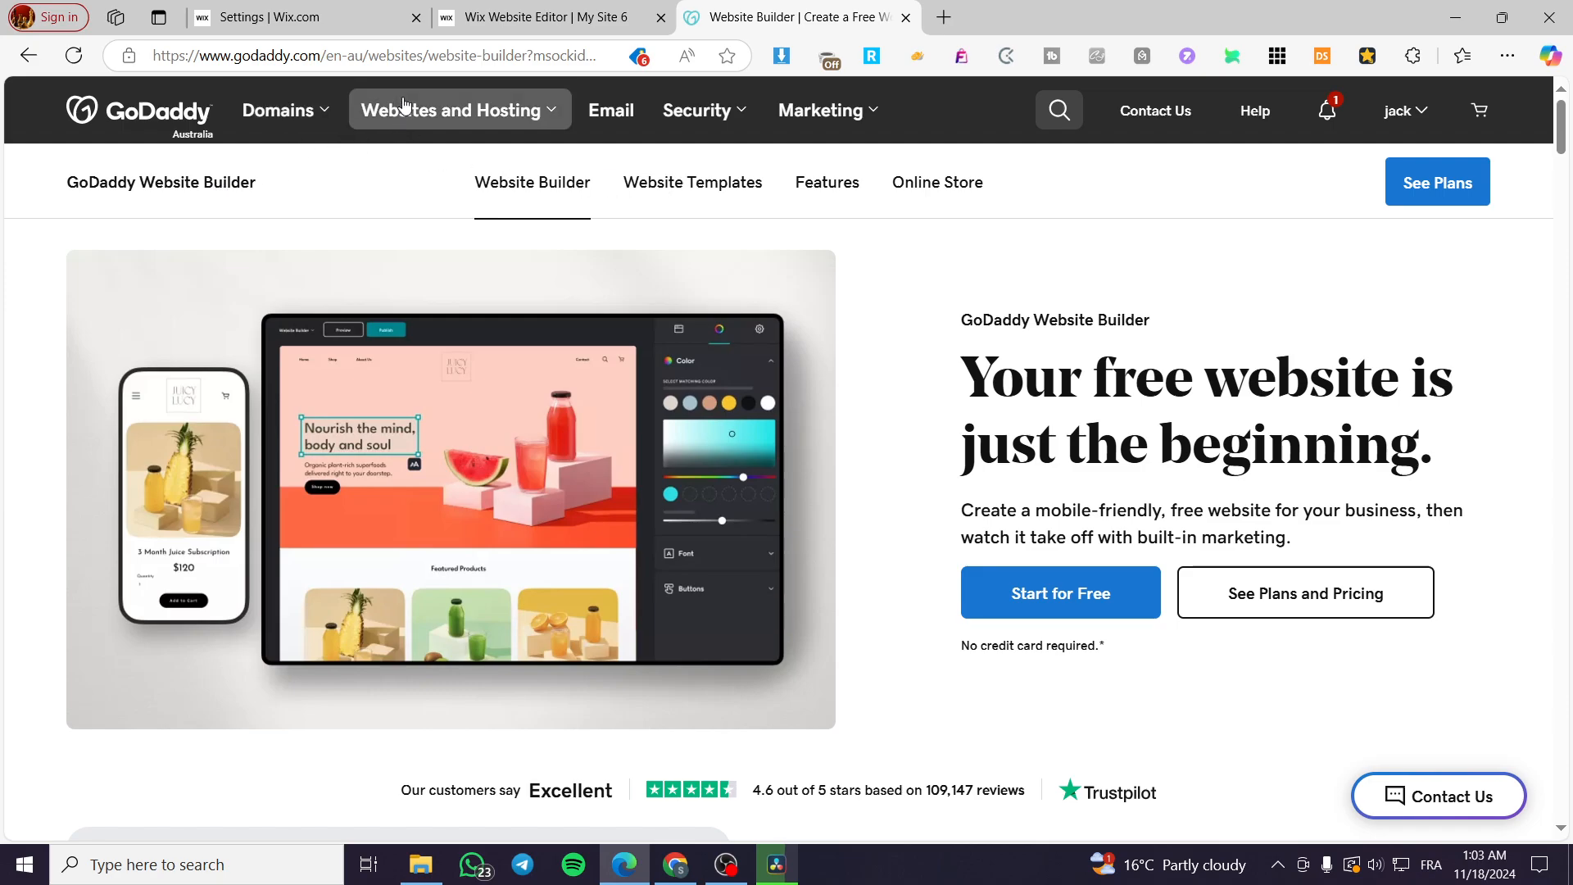
Open the Website Builder page, go to the account's My Products page and dismiss the notifications pop-up.
{"action": "left_click", "coordinate": [547, 121]}
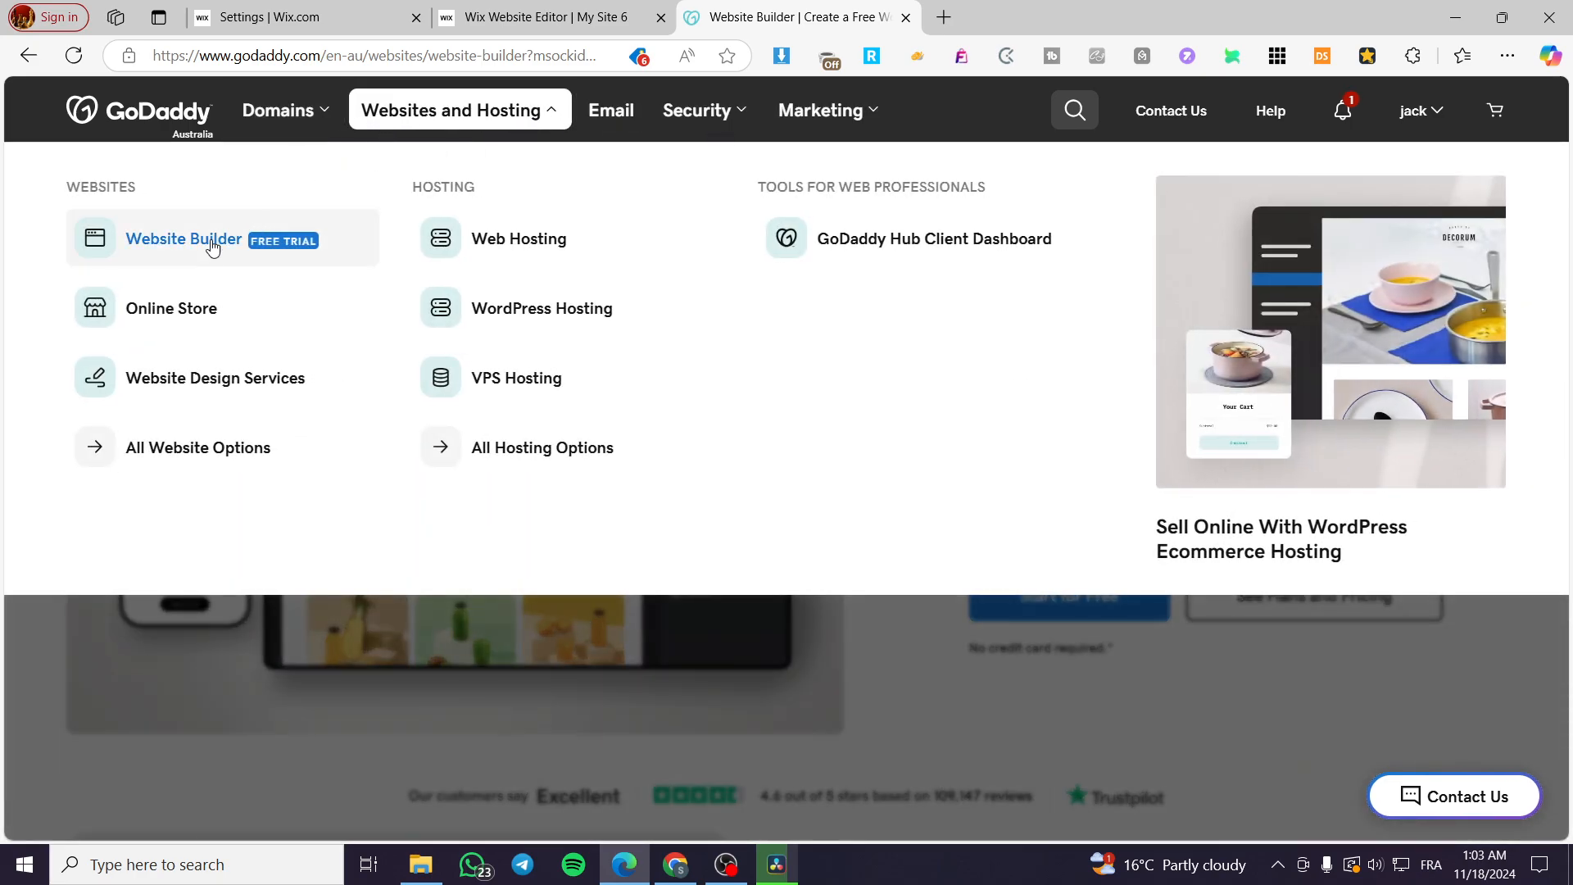
{"action": "left_click", "coordinate": [174, 247]}
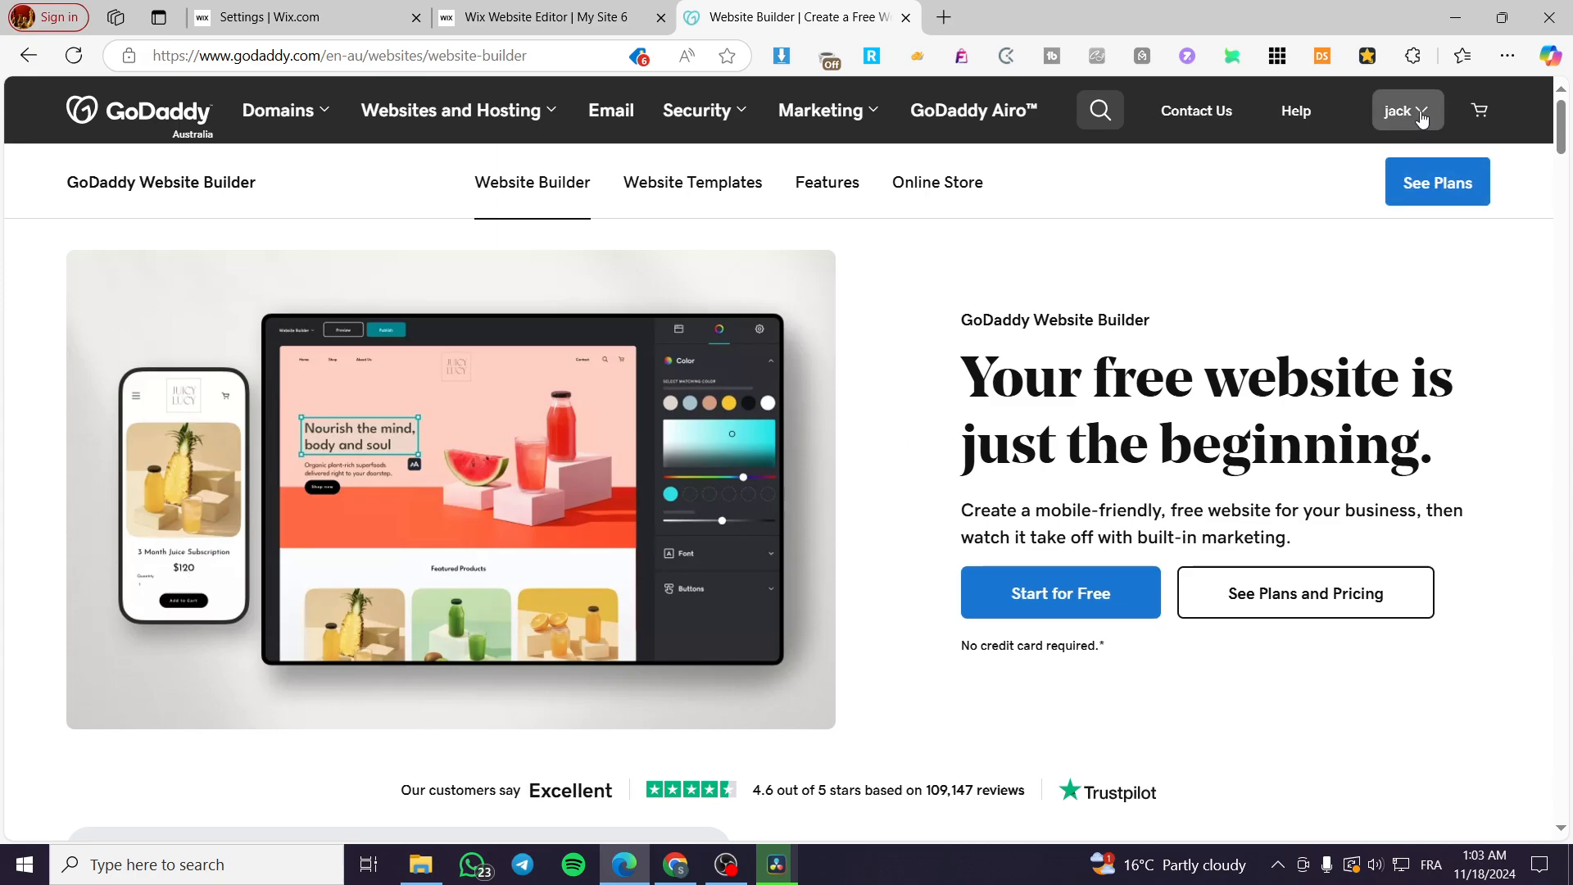
{"action": "left_click", "coordinate": [1421, 117]}
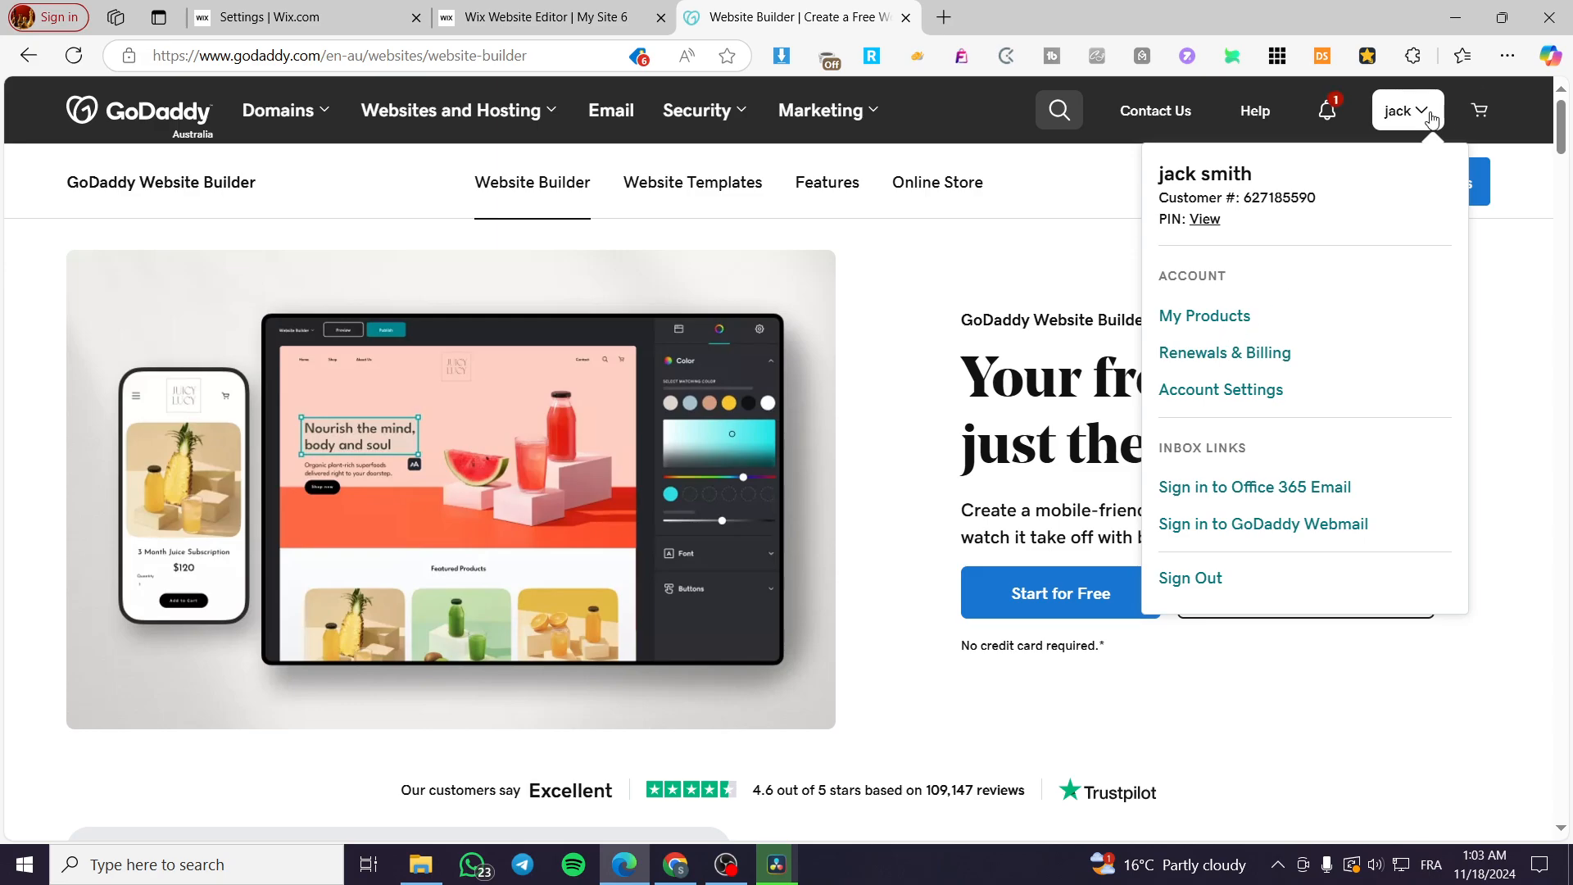
{"action": "left_click", "coordinate": [1224, 328]}
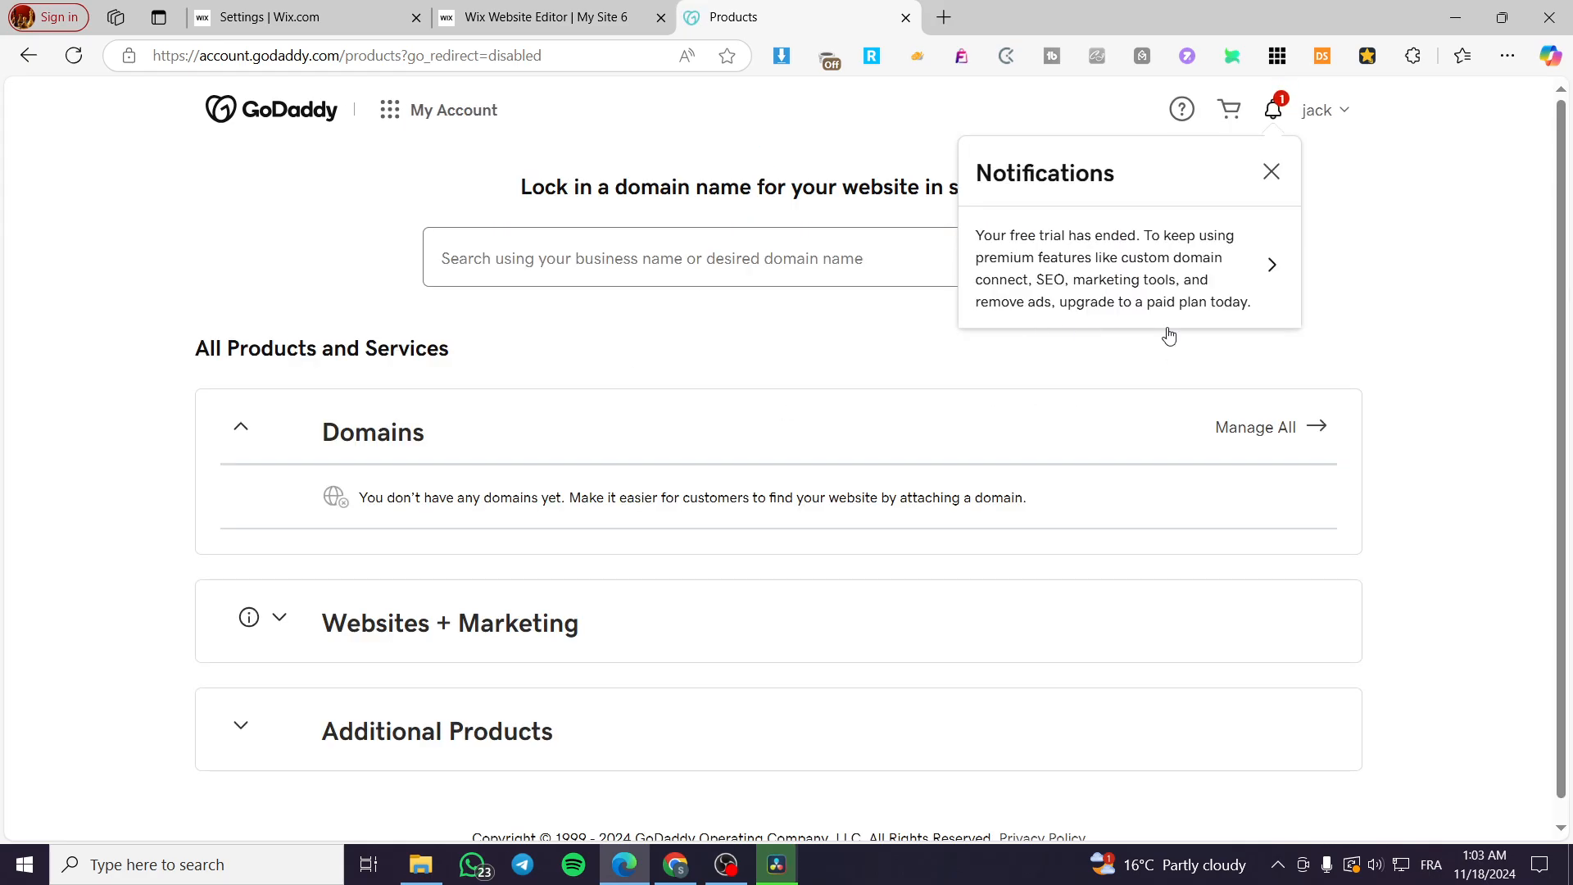
{"action": "left_click", "coordinate": [1271, 171]}
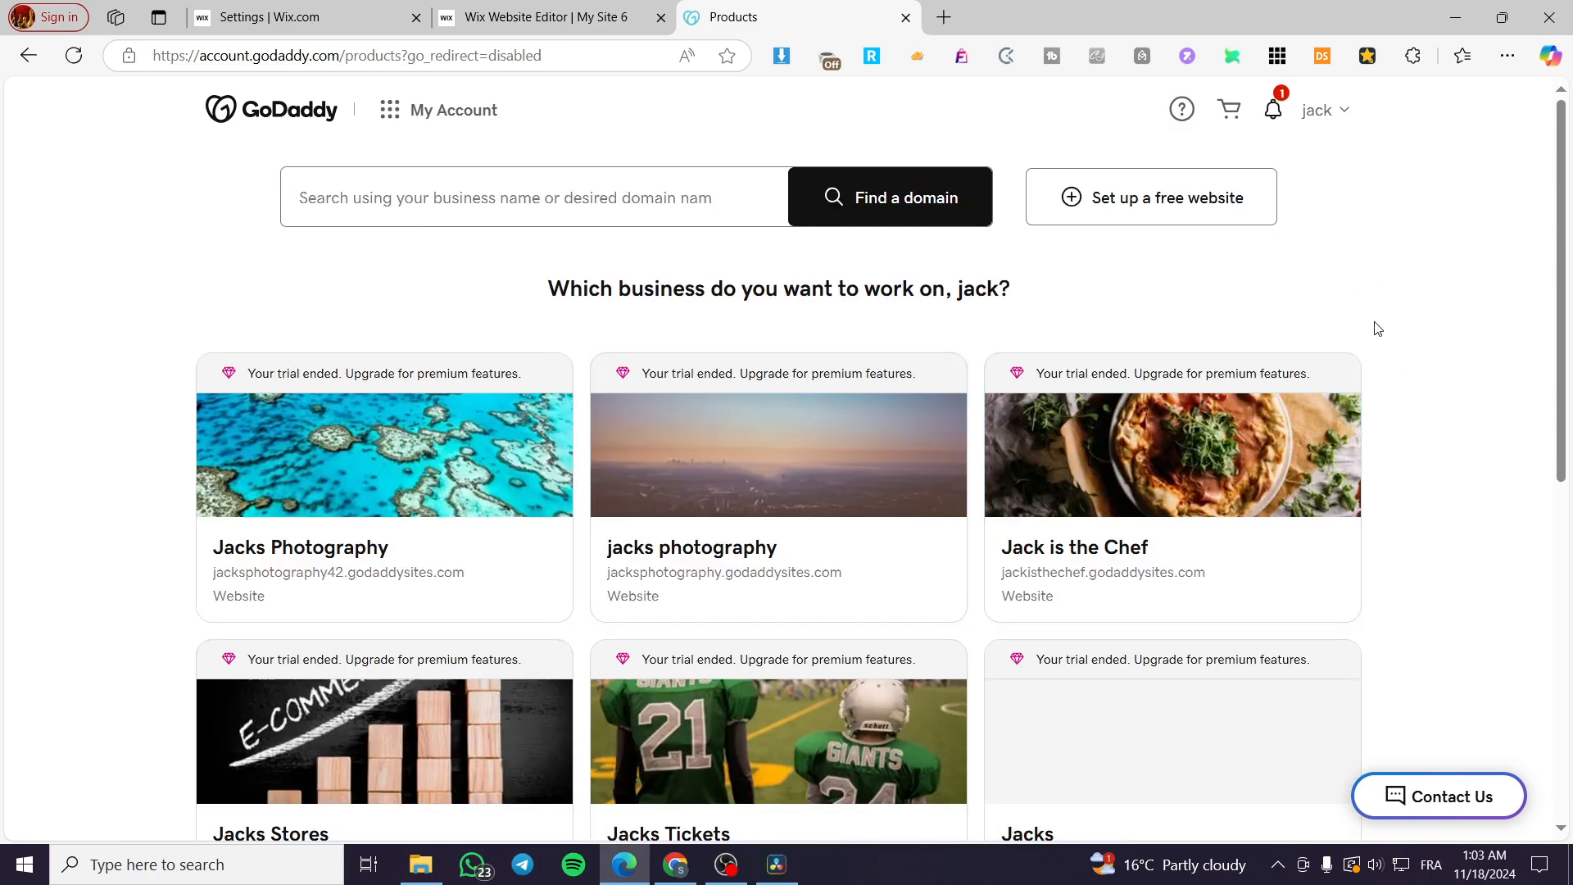
Open the Jacks Photography business (jacksphotography42.godaddysites.com) and start editing its website.
{"action": "left_click", "coordinate": [432, 477]}
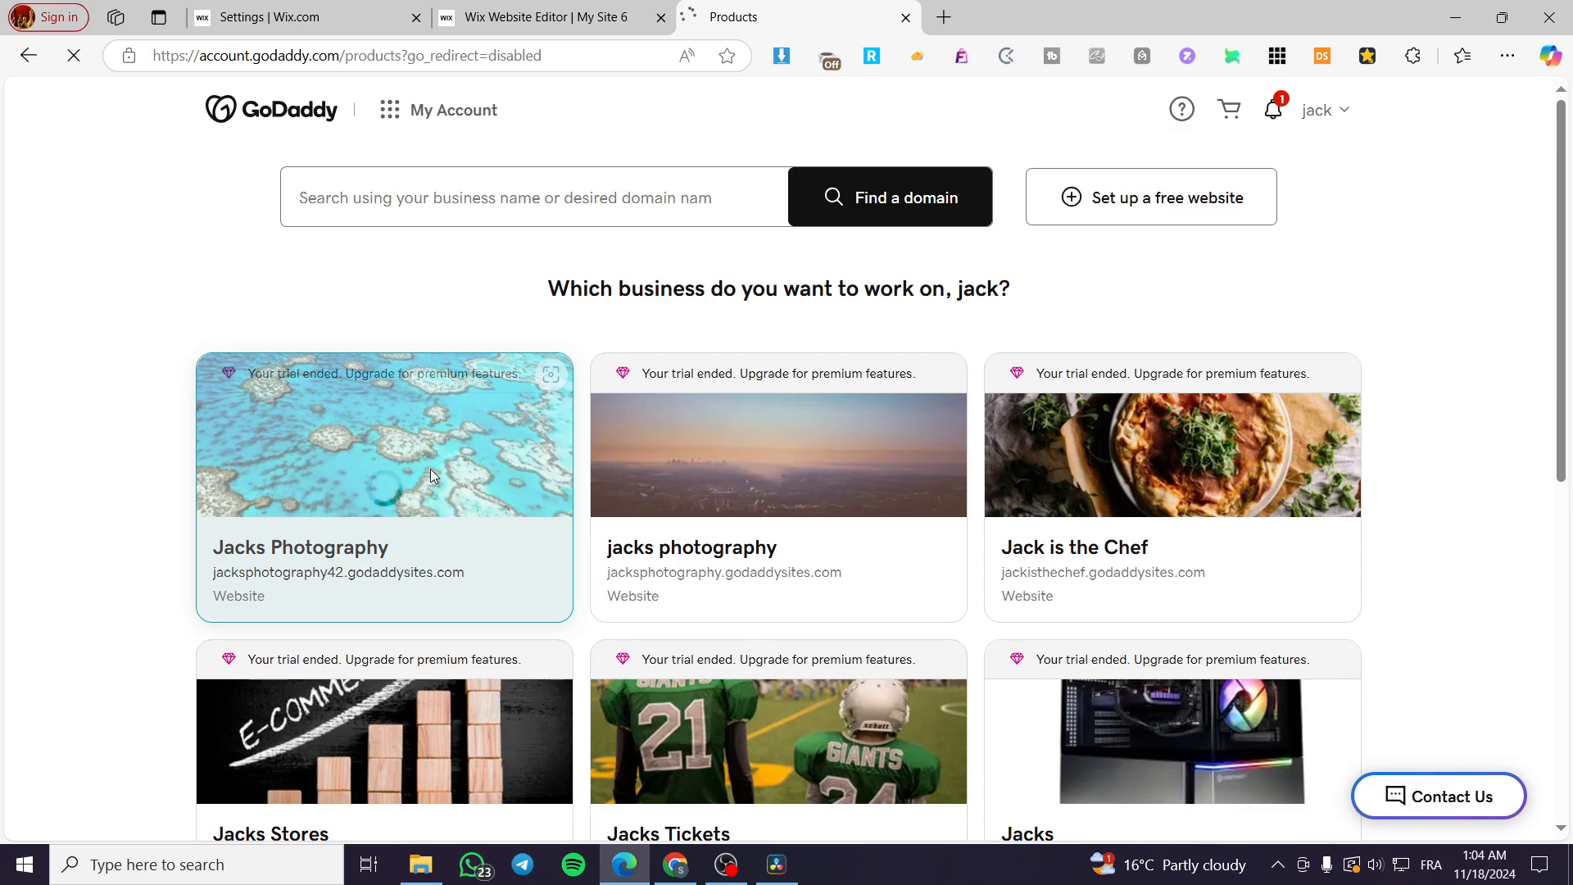
{"action": "scroll", "coordinate": [369, 491], "scroll_direction": "down", "scroll_amount": 5}
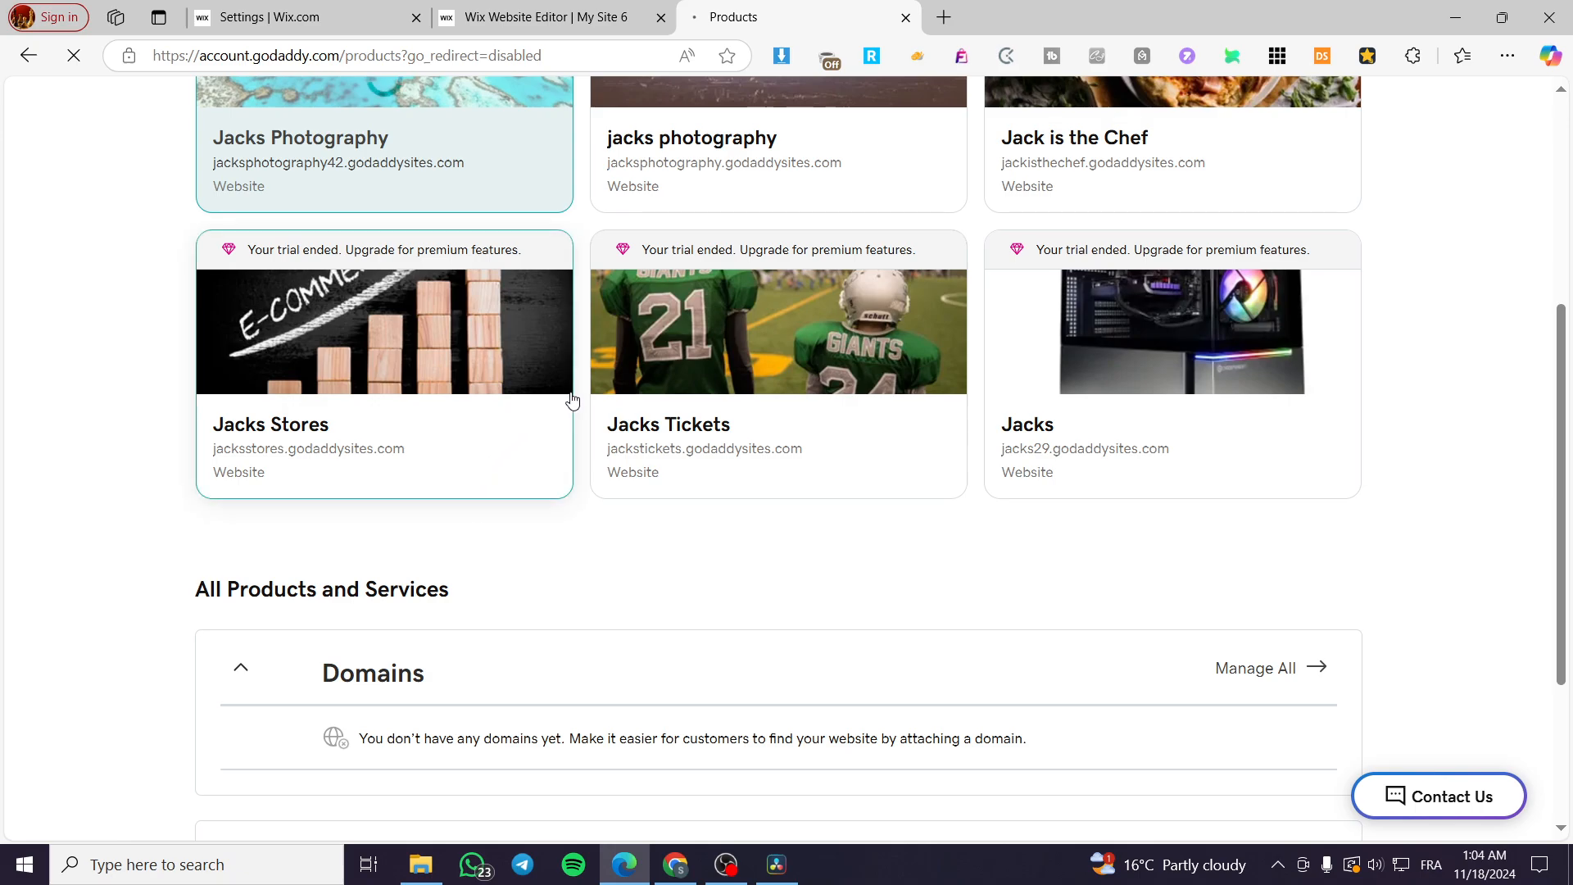
{"action": "scroll", "coordinate": [492, 409], "scroll_direction": "up", "scroll_amount": 4}
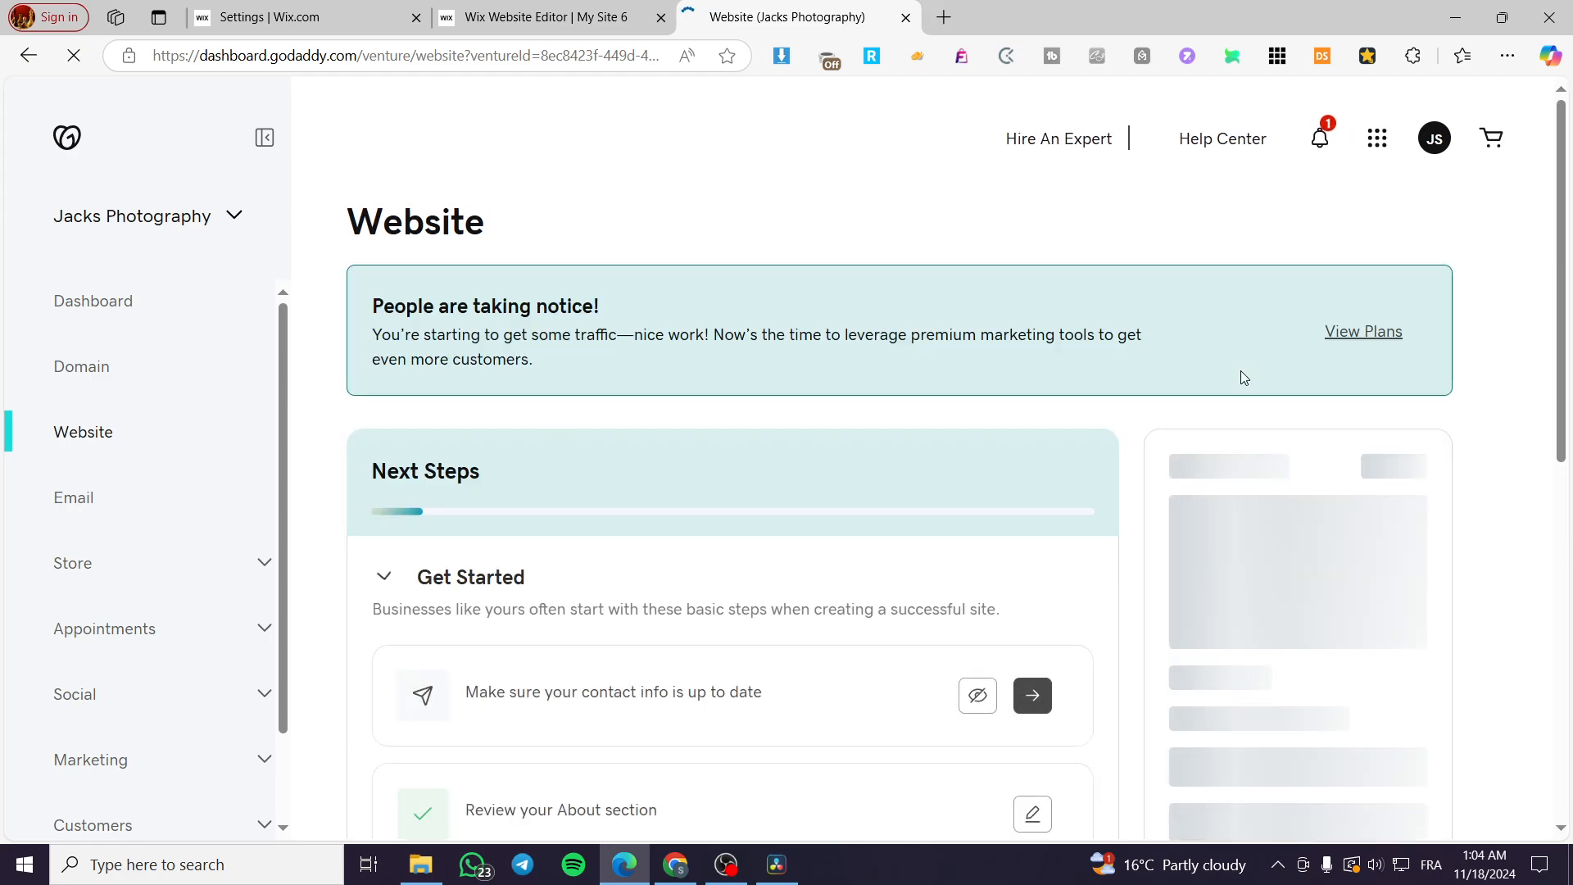
{"action": "scroll", "coordinate": [1462, 453], "scroll_direction": "down", "scroll_amount": 3}
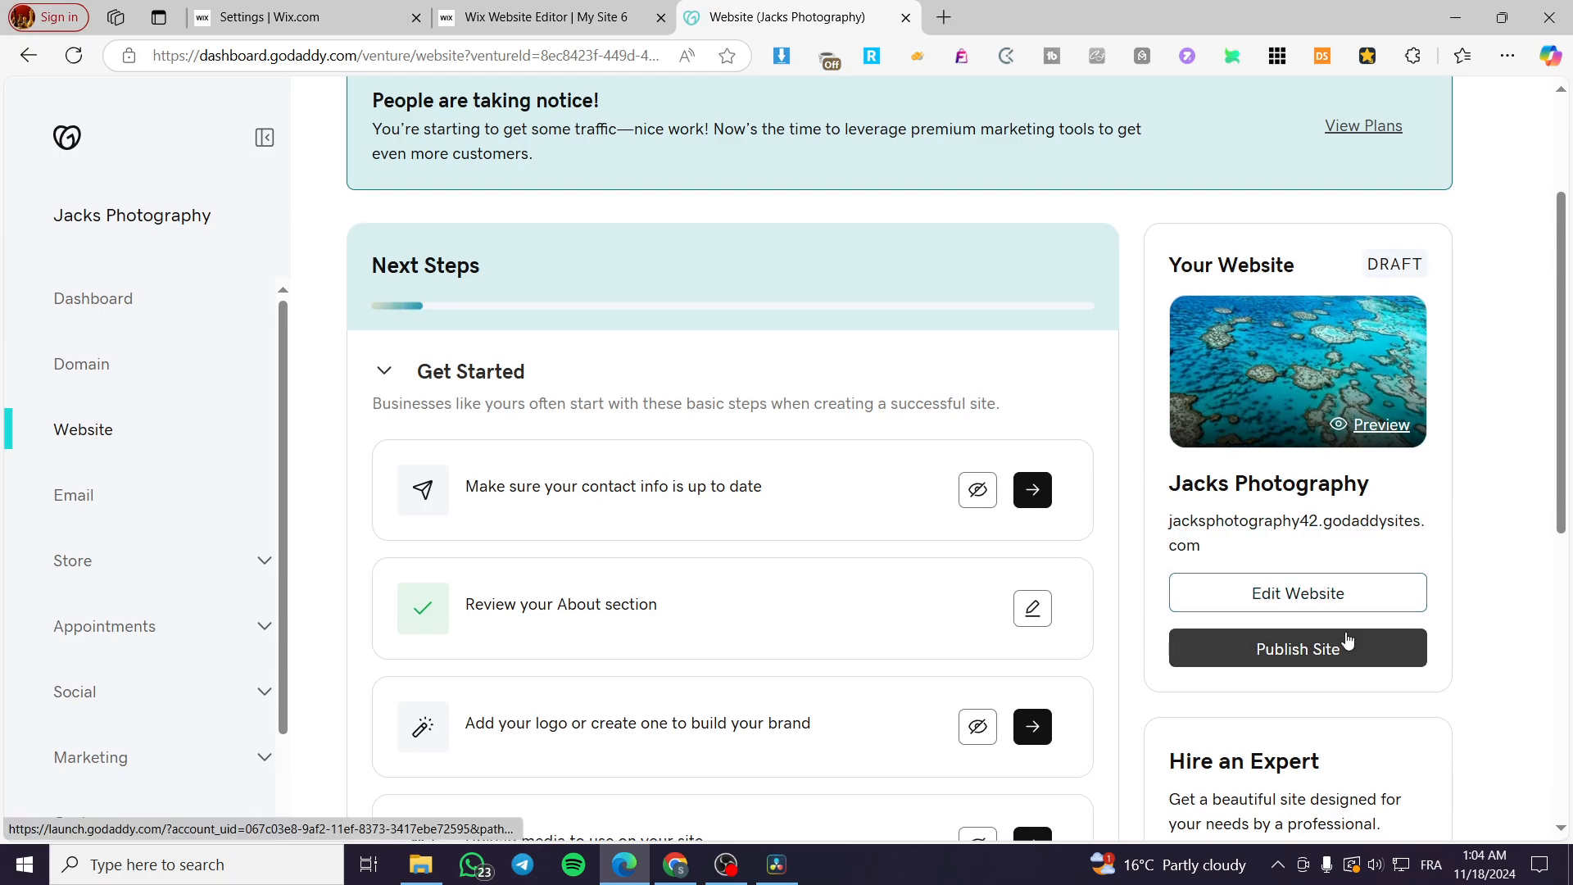
{"action": "left_click", "coordinate": [1292, 600]}
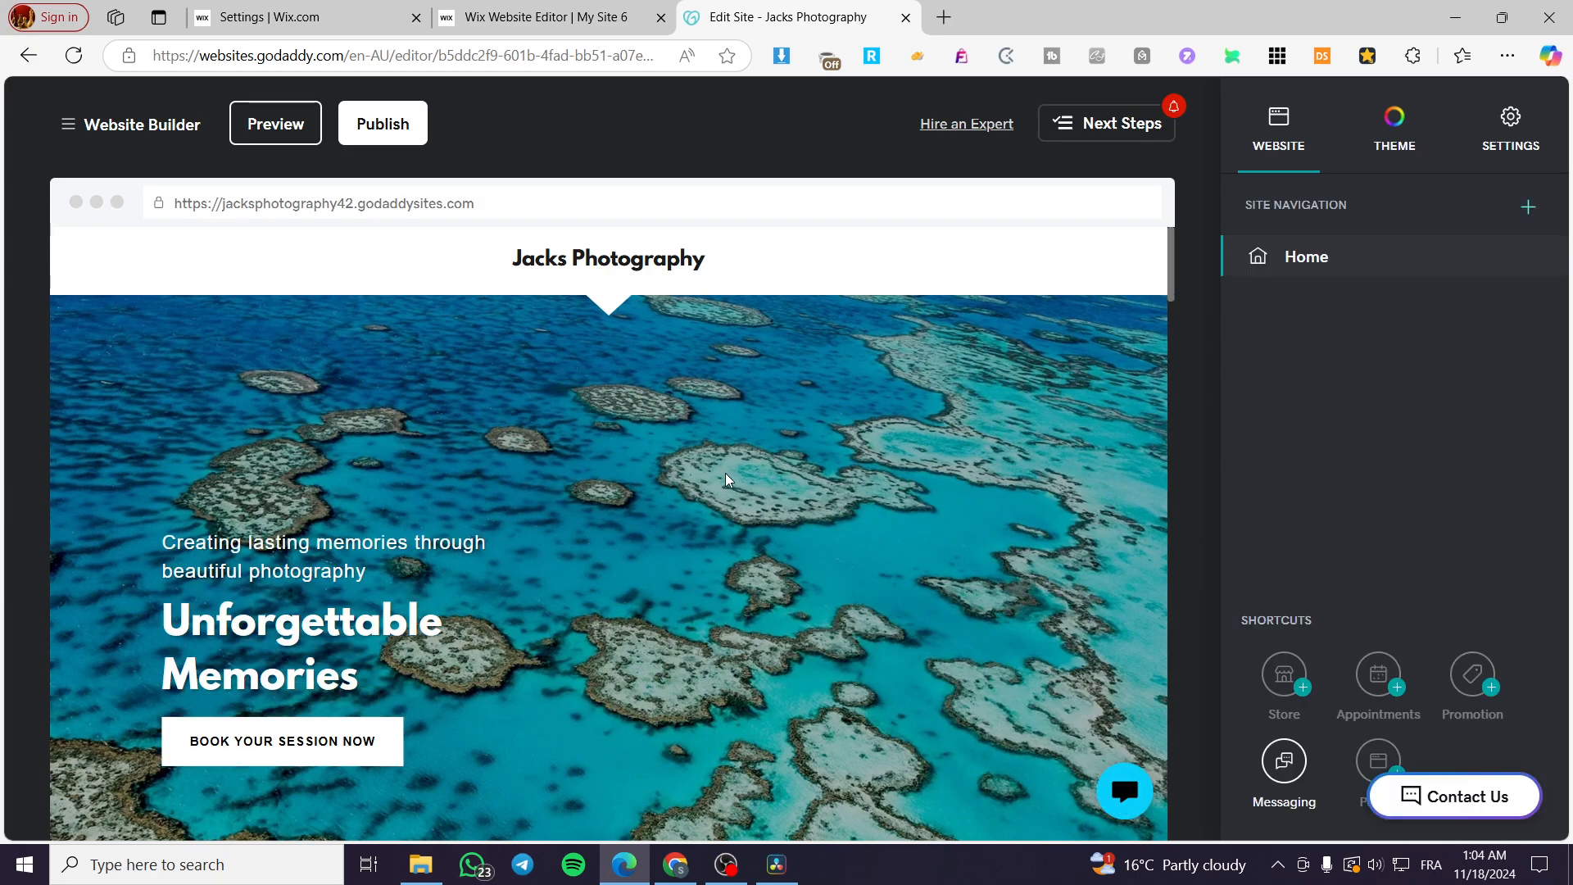
Start adding a section below the About Jacks Photography section and show the Photo Gallery layouts under Image Gallery.
{"action": "scroll", "coordinate": [842, 453], "scroll_direction": "down", "scroll_amount": 10}
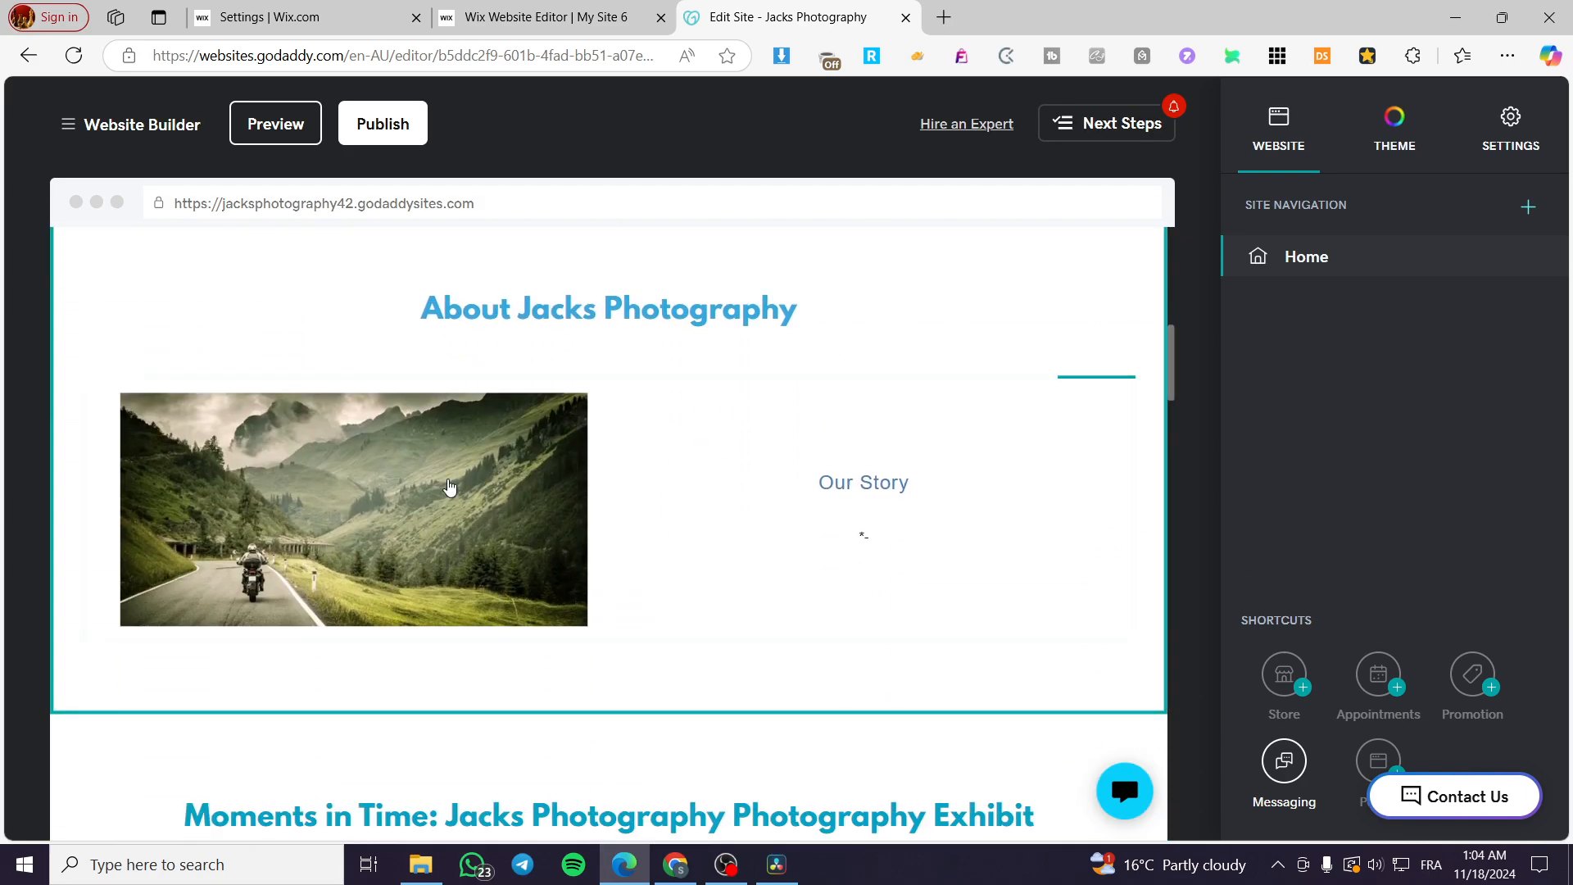
{"action": "scroll", "coordinate": [524, 508], "scroll_direction": "down", "scroll_amount": 1}
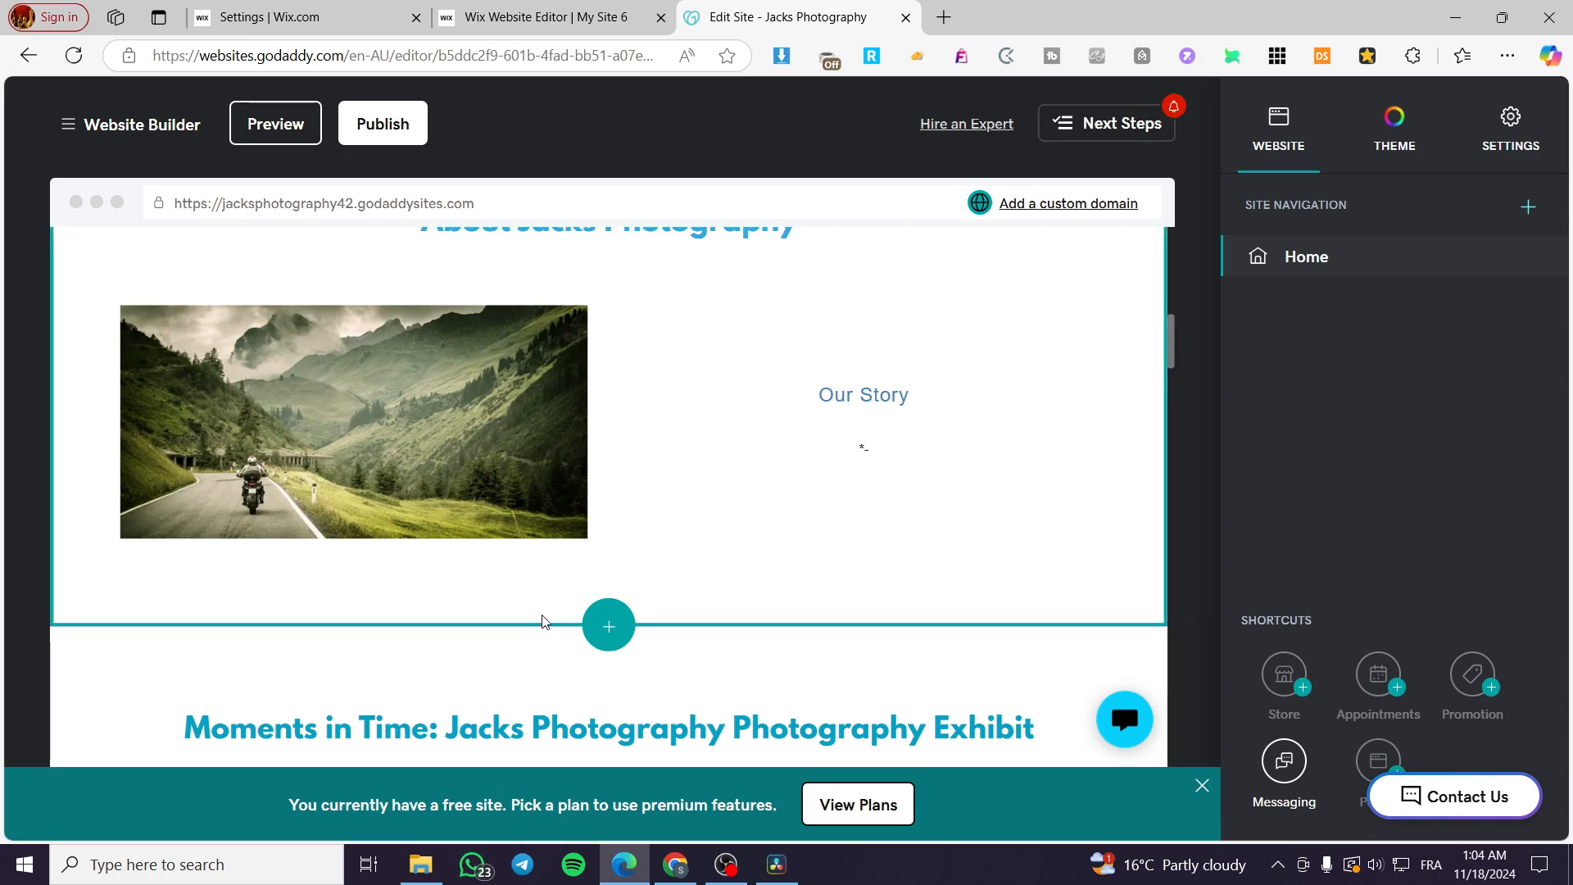
{"action": "left_click", "coordinate": [597, 637]}
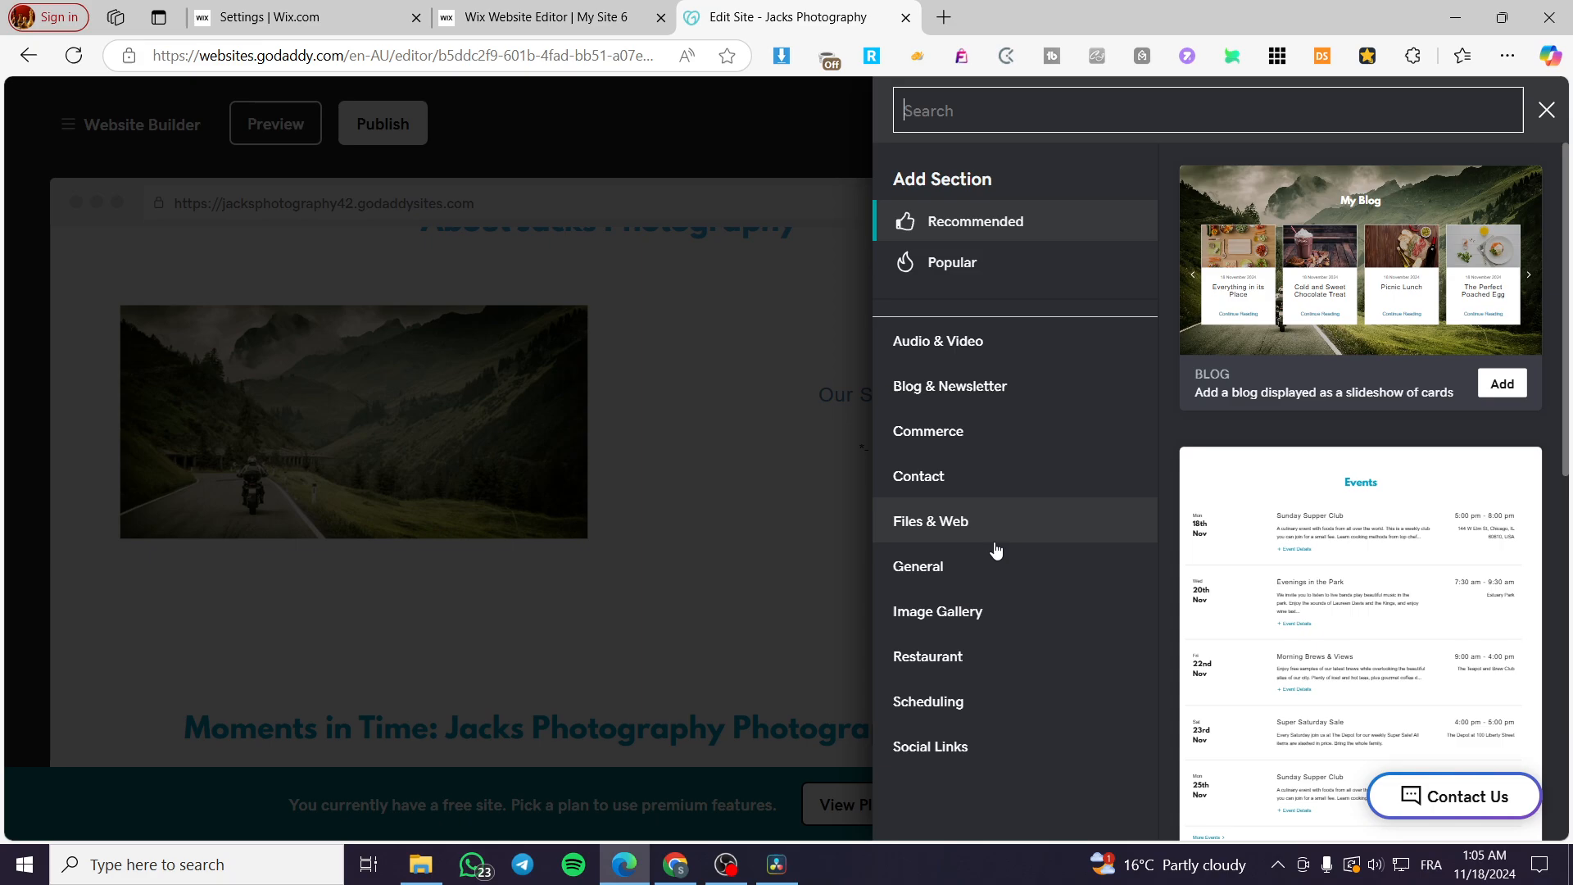
{"action": "left_click", "coordinate": [966, 618]}
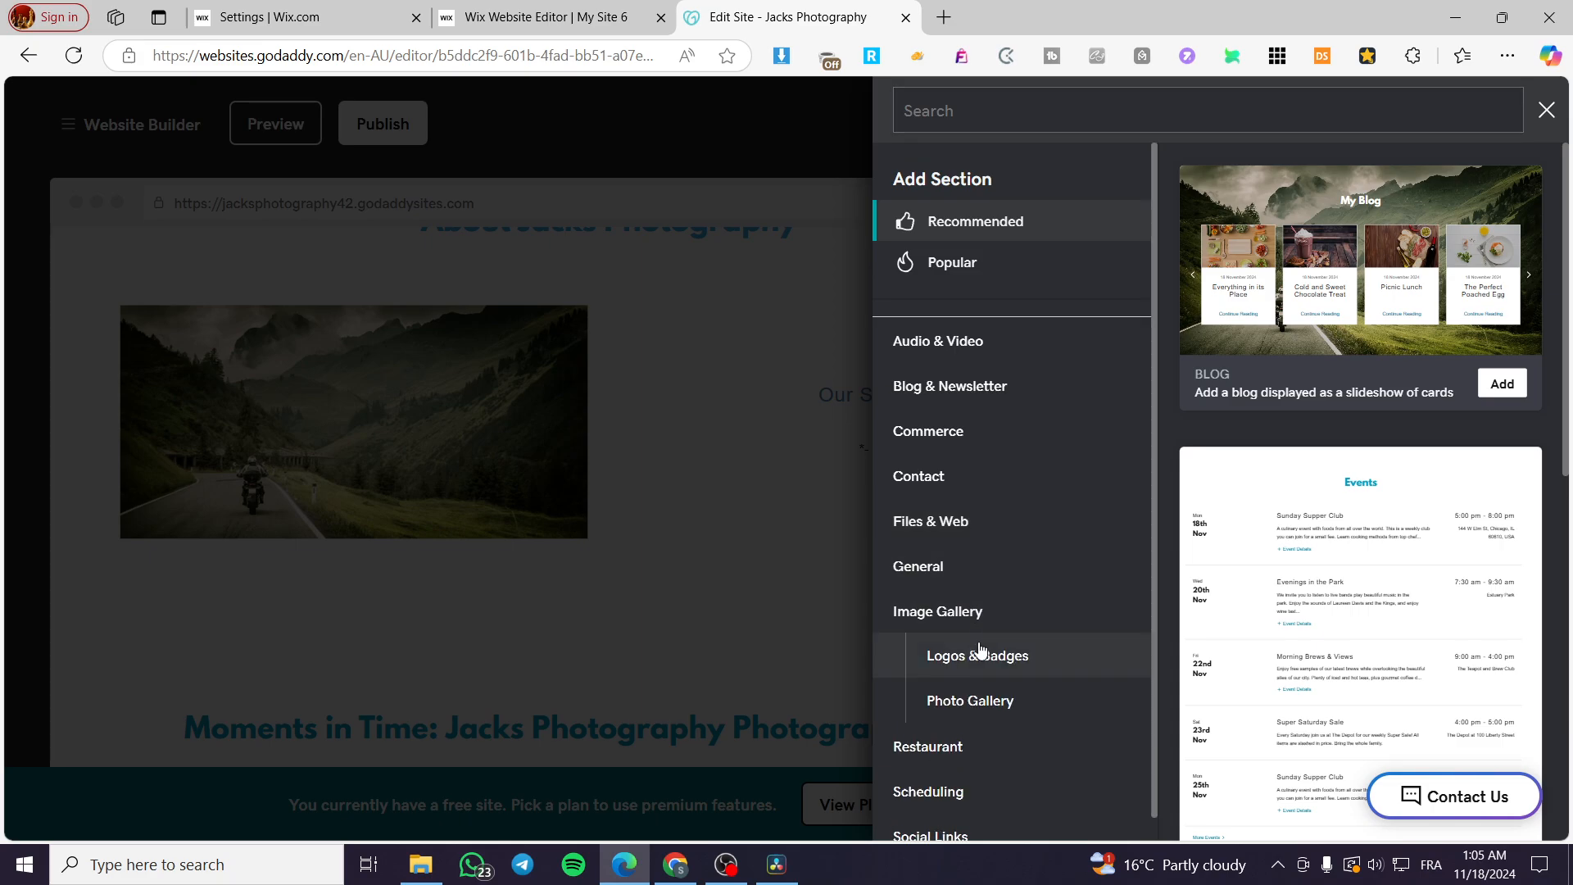
{"action": "left_click", "coordinate": [970, 665]}
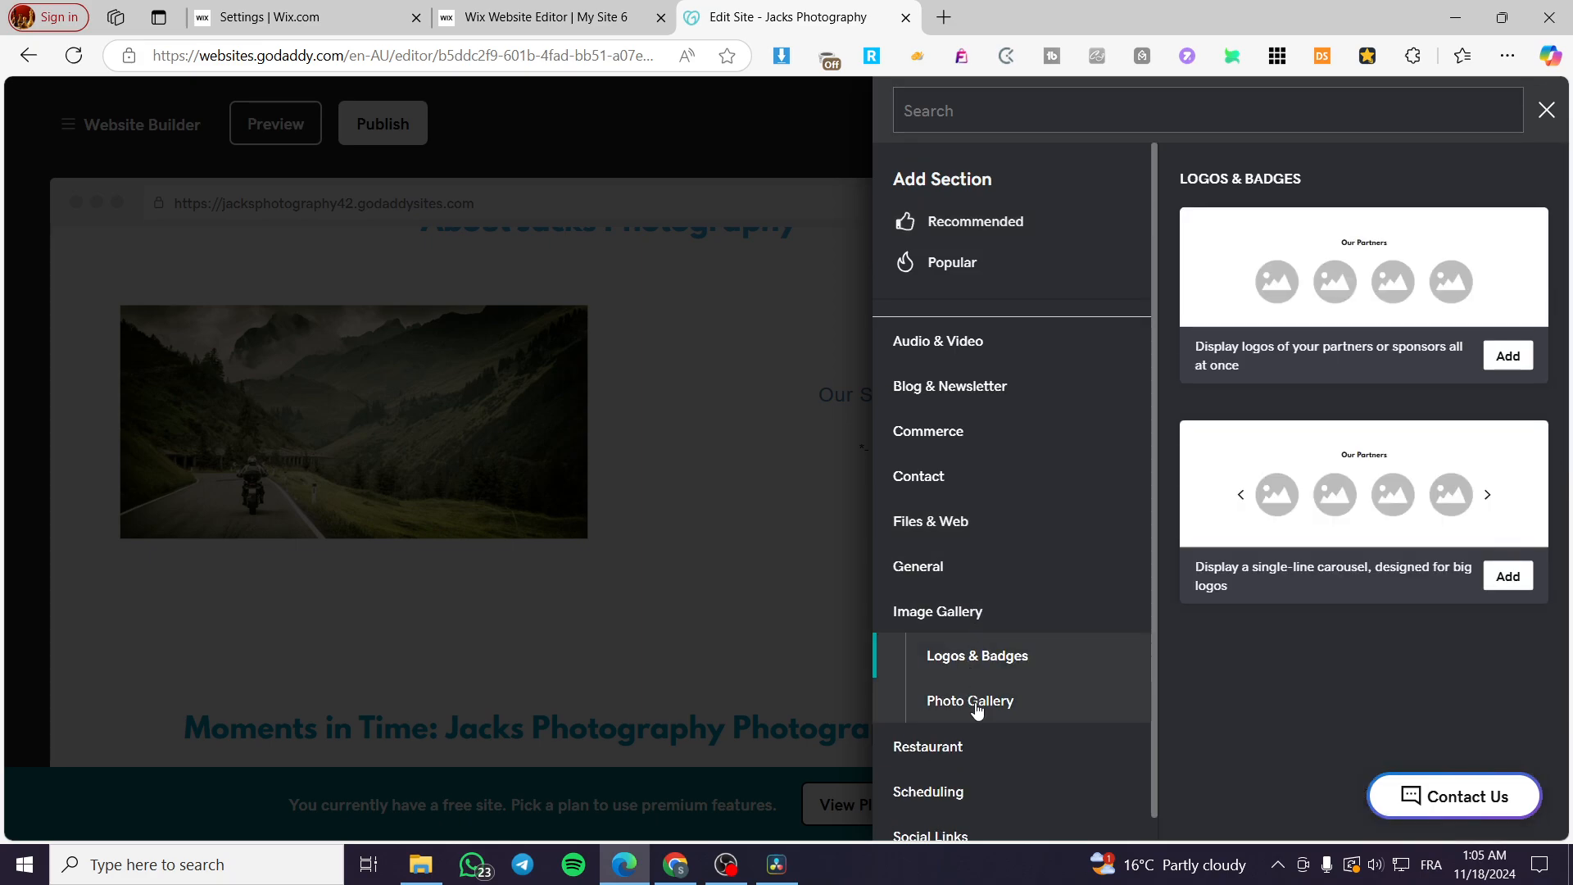
{"action": "left_click", "coordinate": [977, 703]}
Add the Photo Gallery layout that stacks large, full-width images vertically.
{"action": "scroll", "coordinate": [1449, 516], "scroll_direction": "down", "scroll_amount": 4}
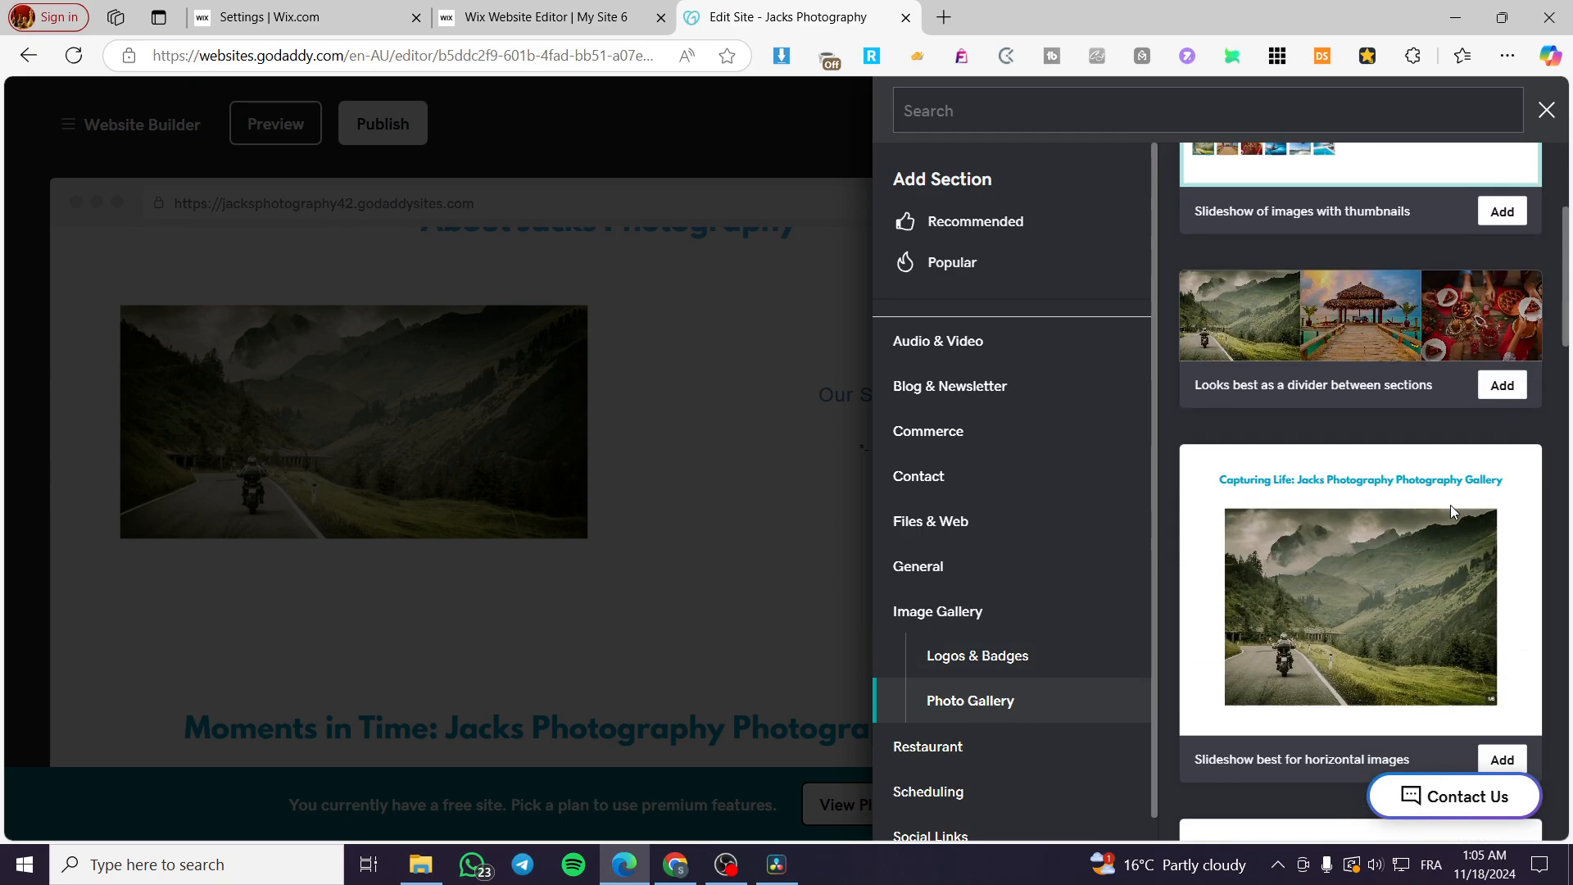
{"action": "scroll", "coordinate": [1449, 508], "scroll_direction": "up", "scroll_amount": 3}
{"action": "scroll", "coordinate": [1422, 344], "scroll_direction": "down", "scroll_amount": 1}
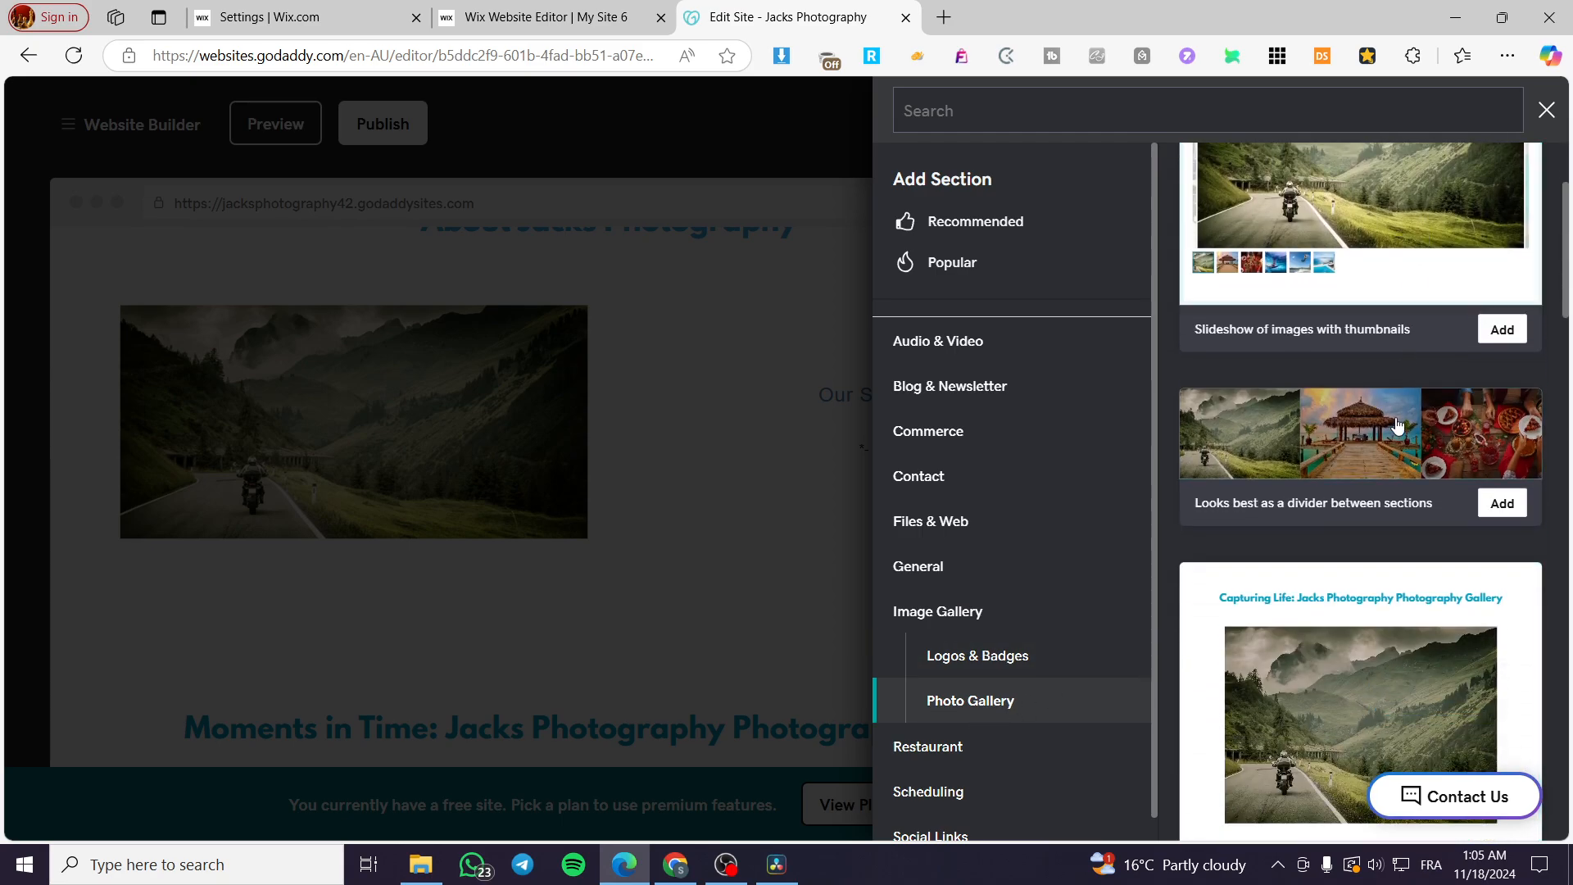
{"action": "scroll", "coordinate": [1401, 516], "scroll_direction": "down", "scroll_amount": 2}
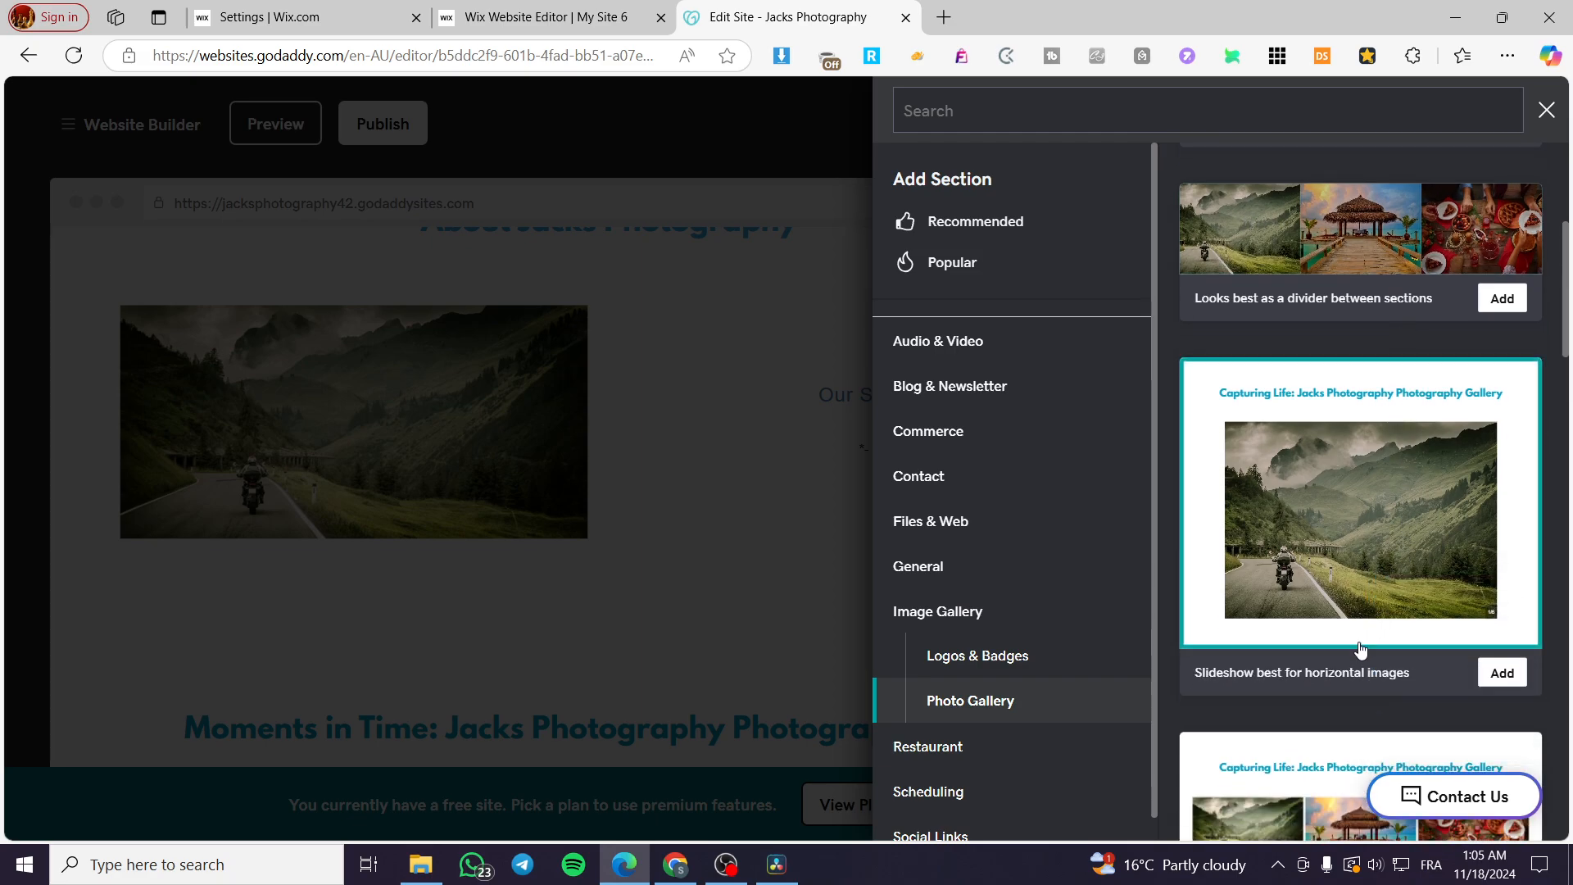
{"action": "scroll", "coordinate": [1281, 746], "scroll_direction": "down", "scroll_amount": 3}
{"action": "scroll", "coordinate": [1280, 741], "scroll_direction": "down", "scroll_amount": 1}
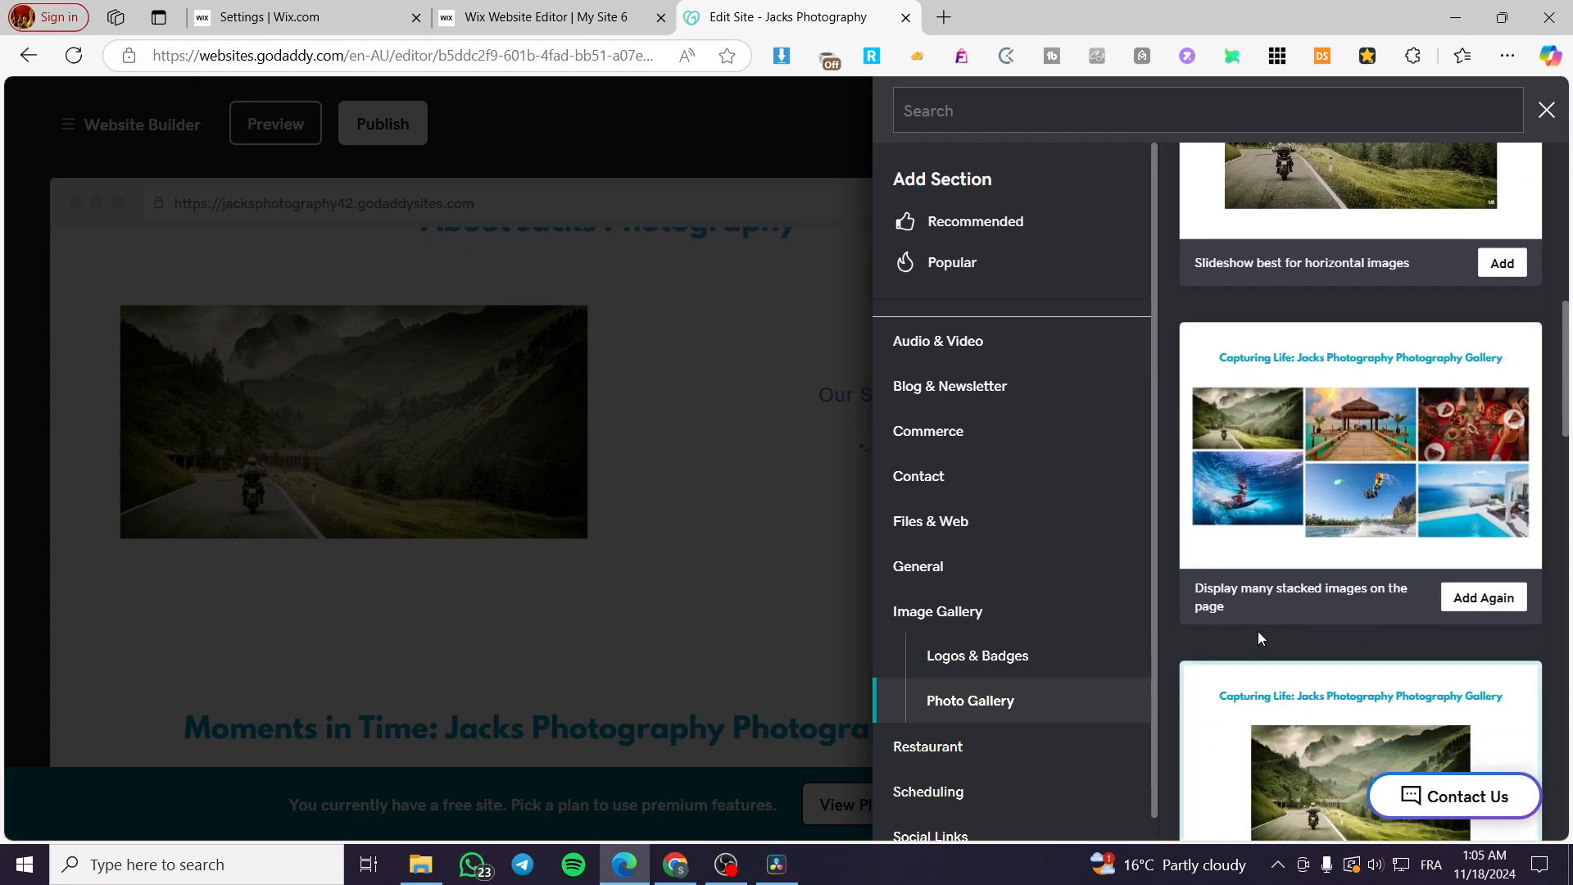
{"action": "scroll", "coordinate": [1256, 636], "scroll_direction": "down", "scroll_amount": 4}
{"action": "scroll", "coordinate": [1439, 597], "scroll_direction": "down", "scroll_amount": 4}
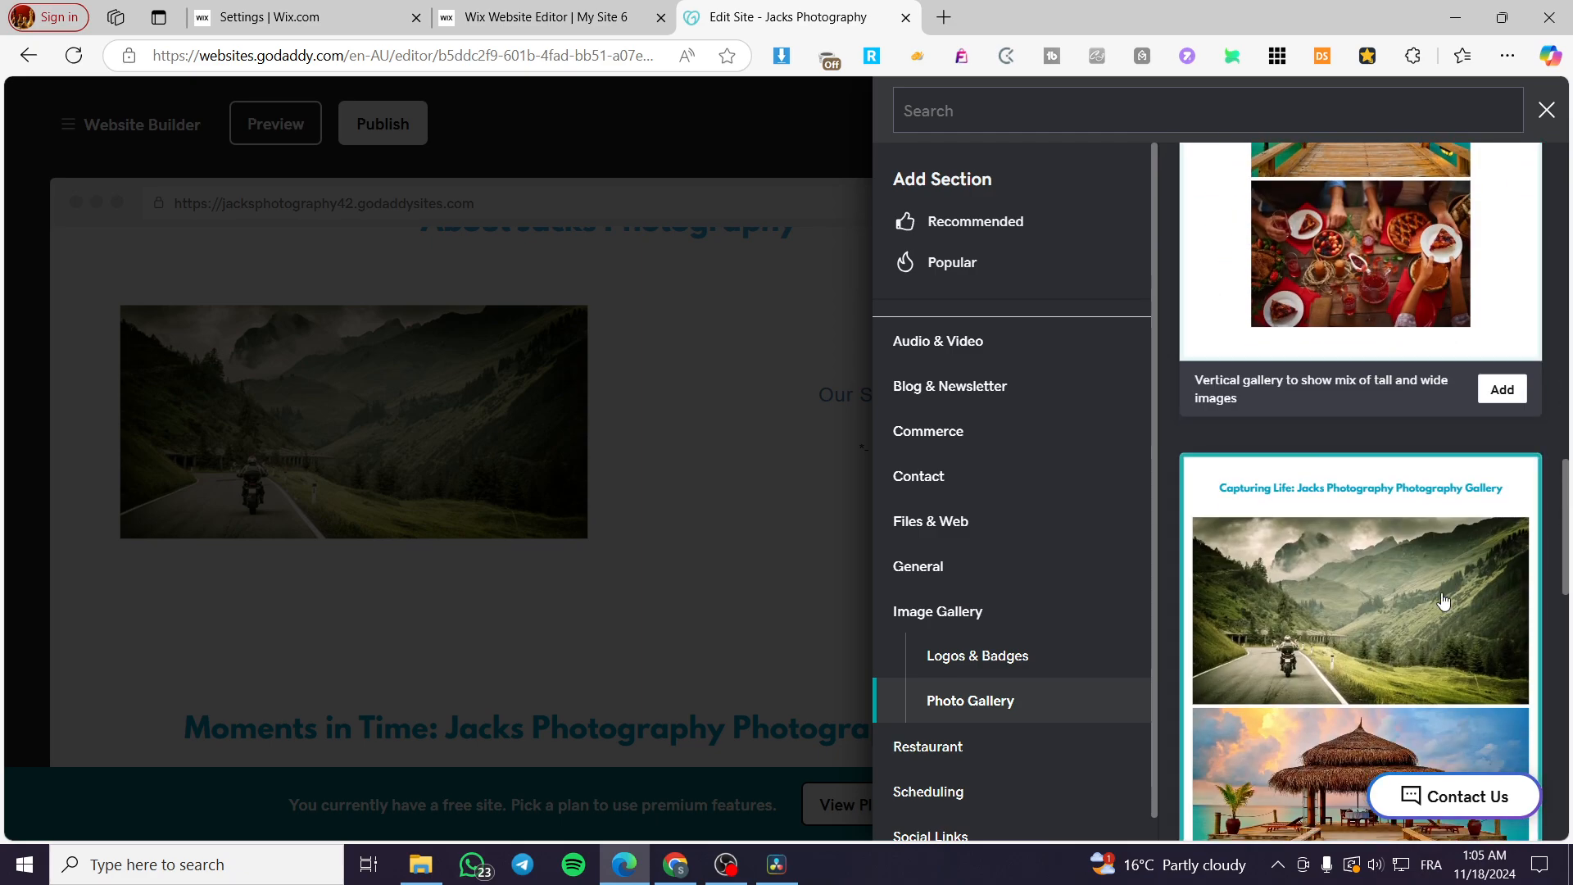
{"action": "scroll", "coordinate": [1439, 590], "scroll_direction": "up", "scroll_amount": 2}
{"action": "scroll", "coordinate": [1433, 574], "scroll_direction": "down", "scroll_amount": 5}
{"action": "left_click", "coordinate": [1418, 516]}
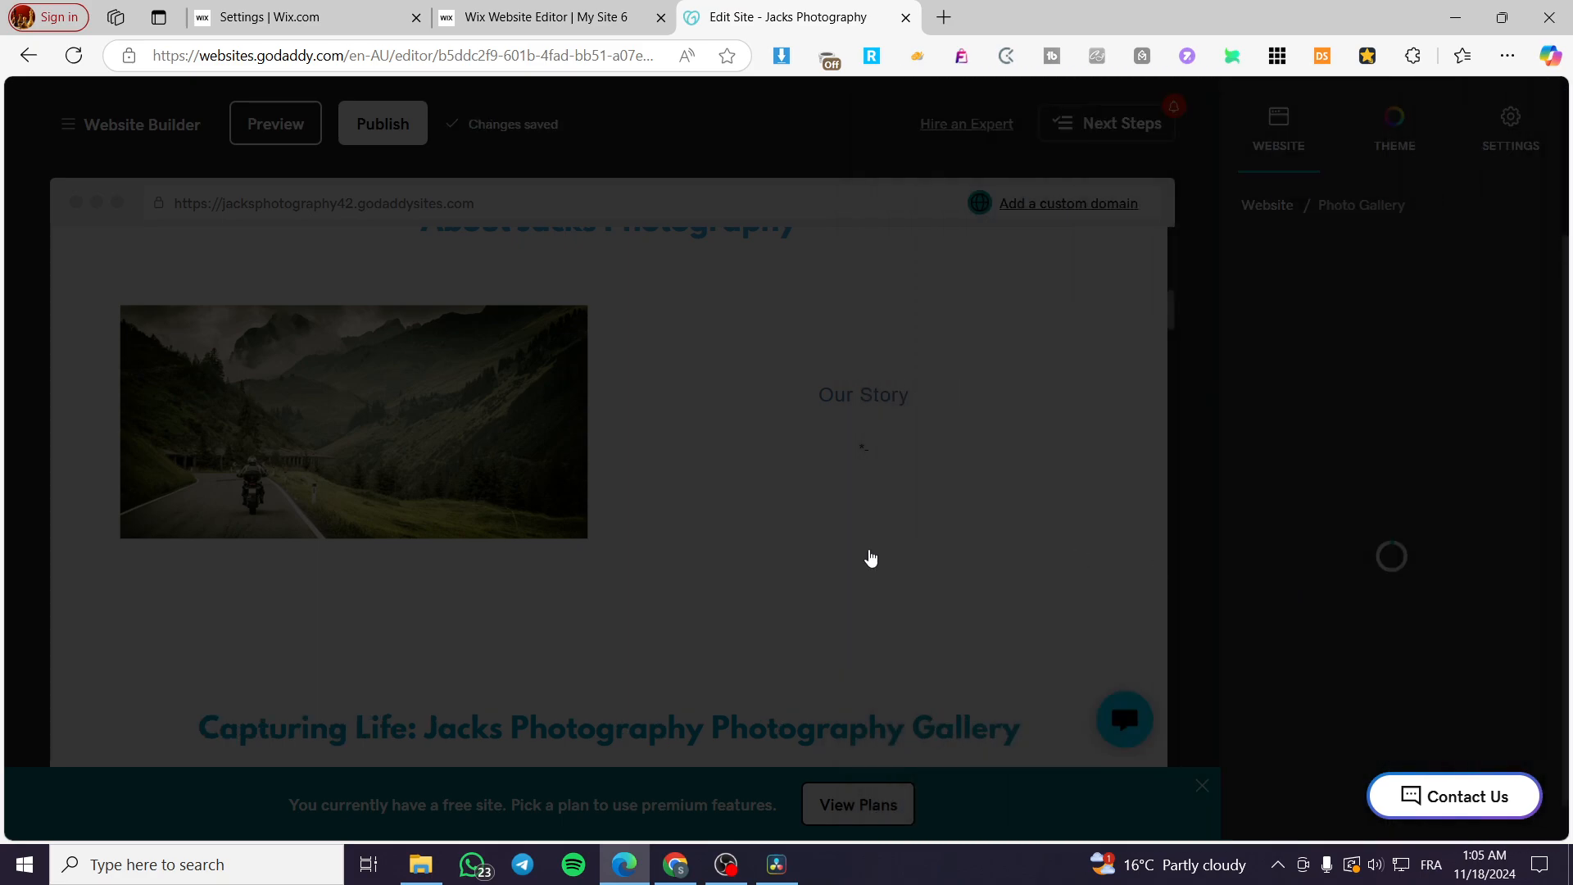
Examine the new gallery section's images on the page and its layout, background, title and image settings.
{"action": "scroll", "coordinate": [607, 544], "scroll_direction": "down", "scroll_amount": 15}
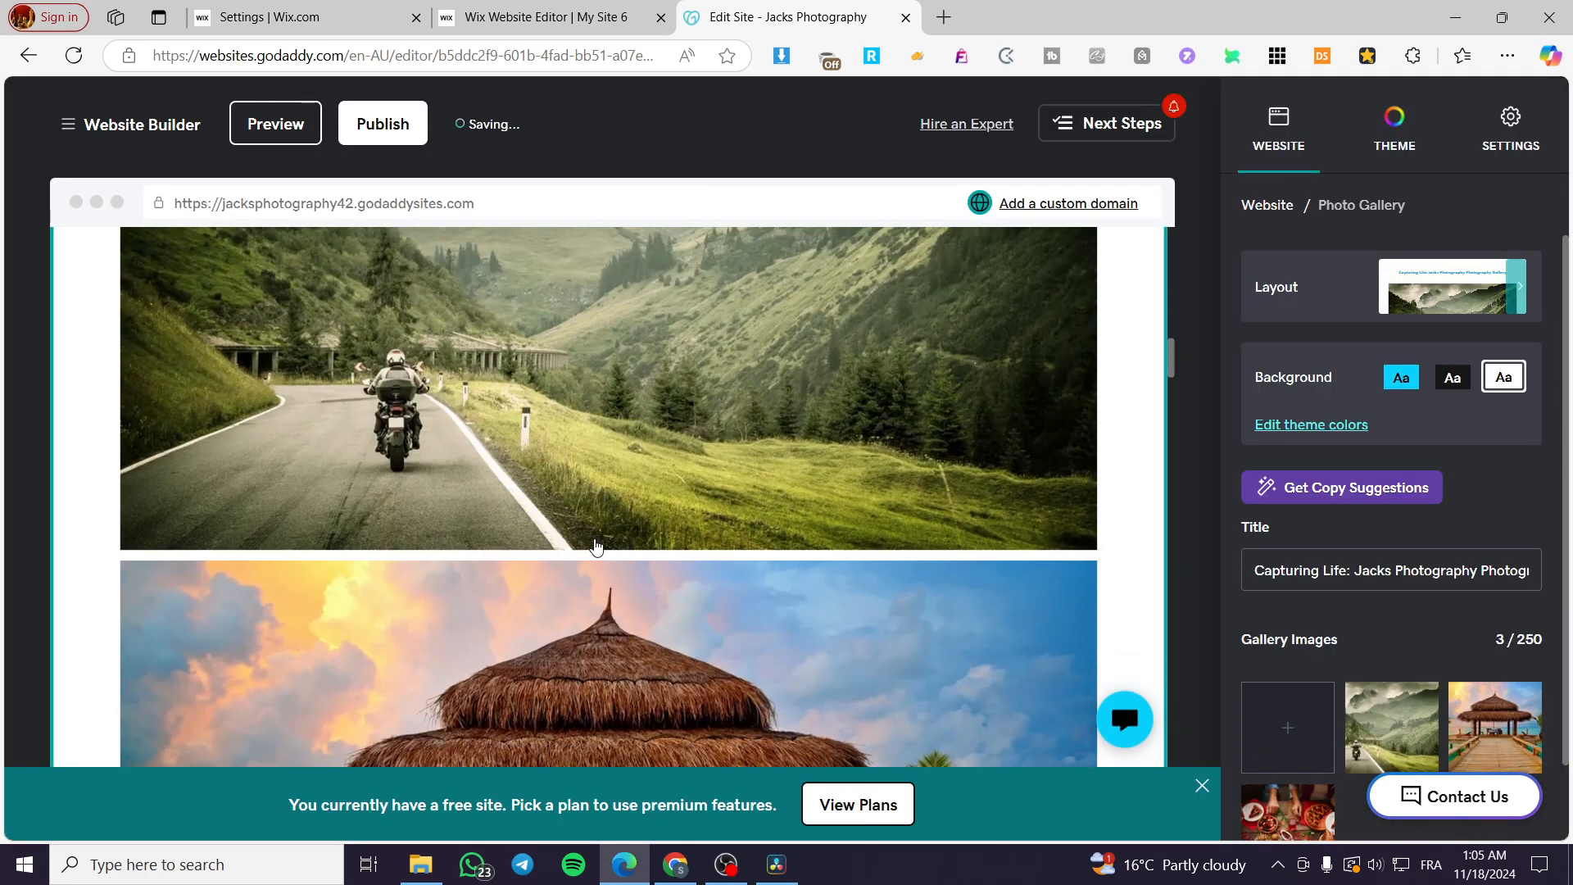
{"action": "scroll", "coordinate": [971, 530], "scroll_direction": "down", "scroll_amount": 8}
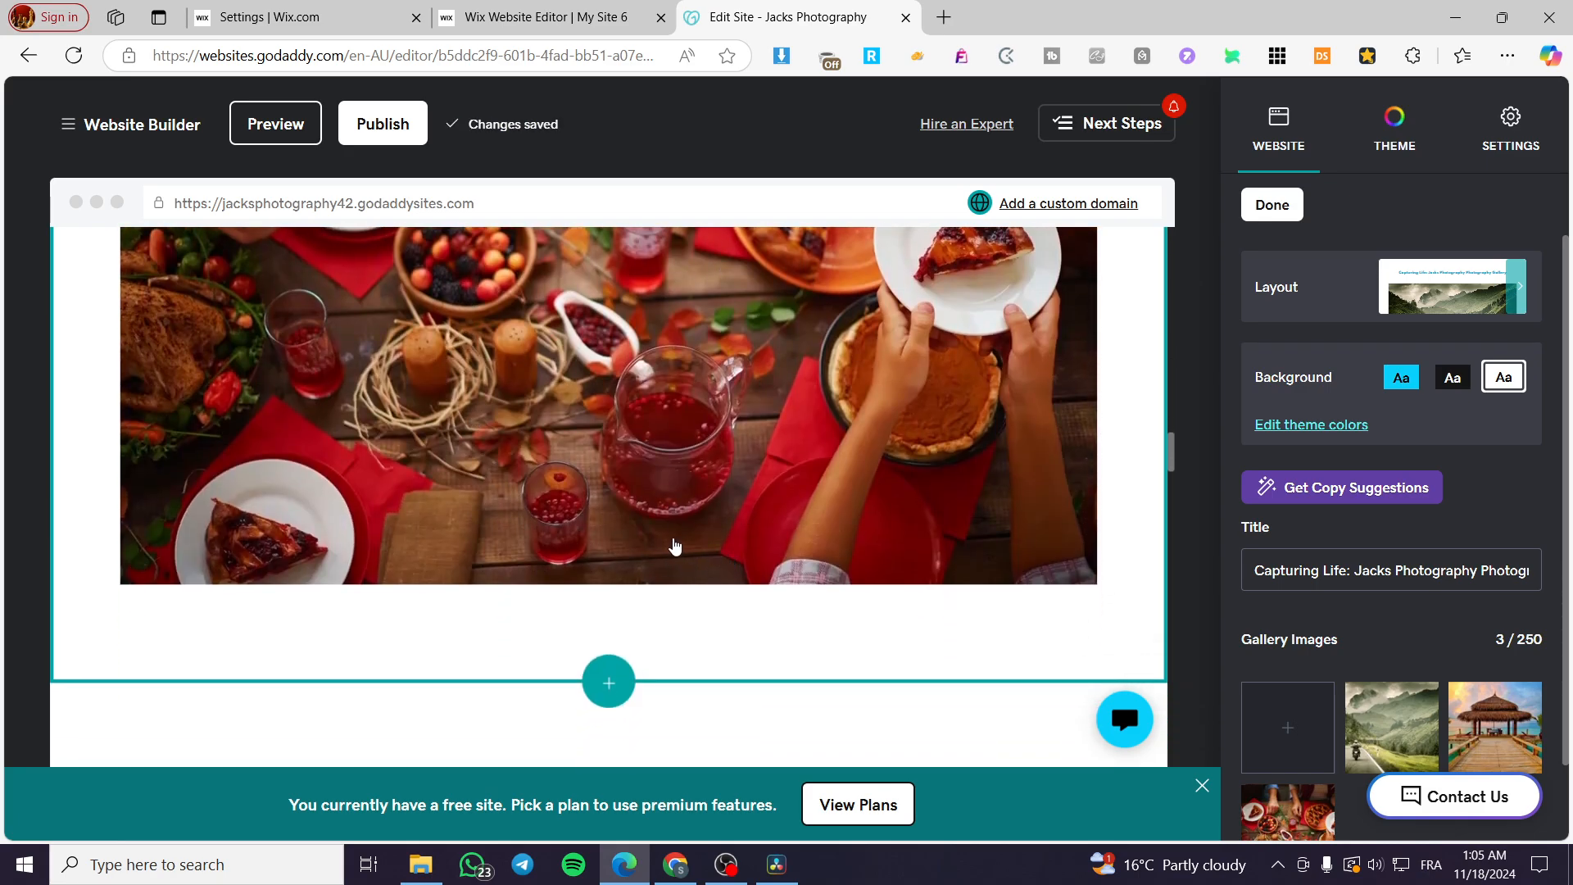
{"action": "scroll", "coordinate": [670, 549], "scroll_direction": "up", "scroll_amount": 10}
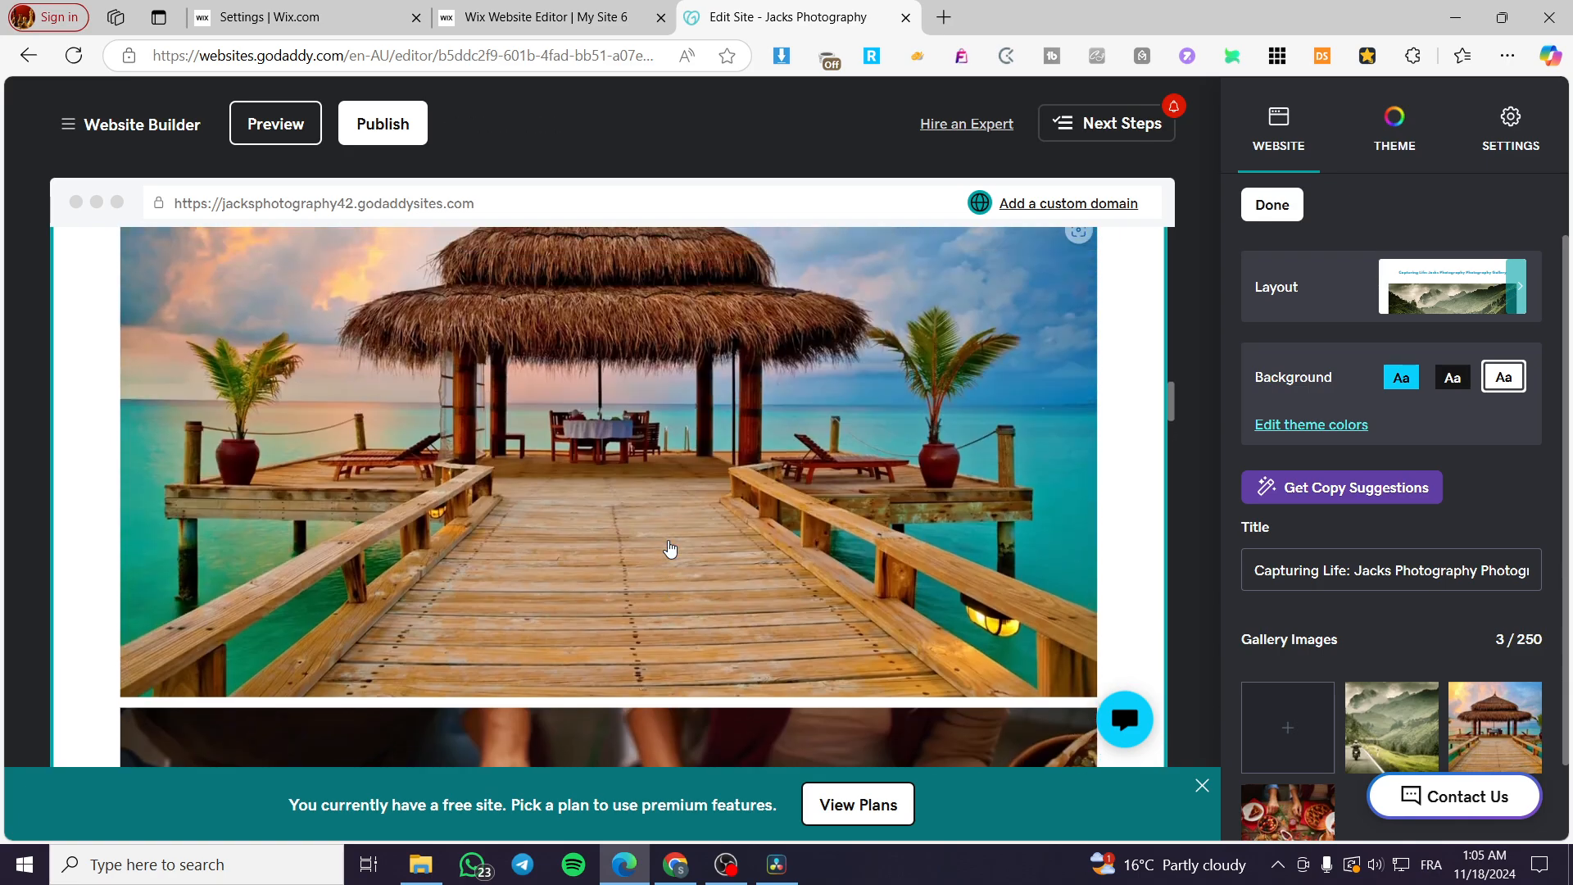
{"action": "scroll", "coordinate": [670, 548], "scroll_direction": "up", "scroll_amount": 4}
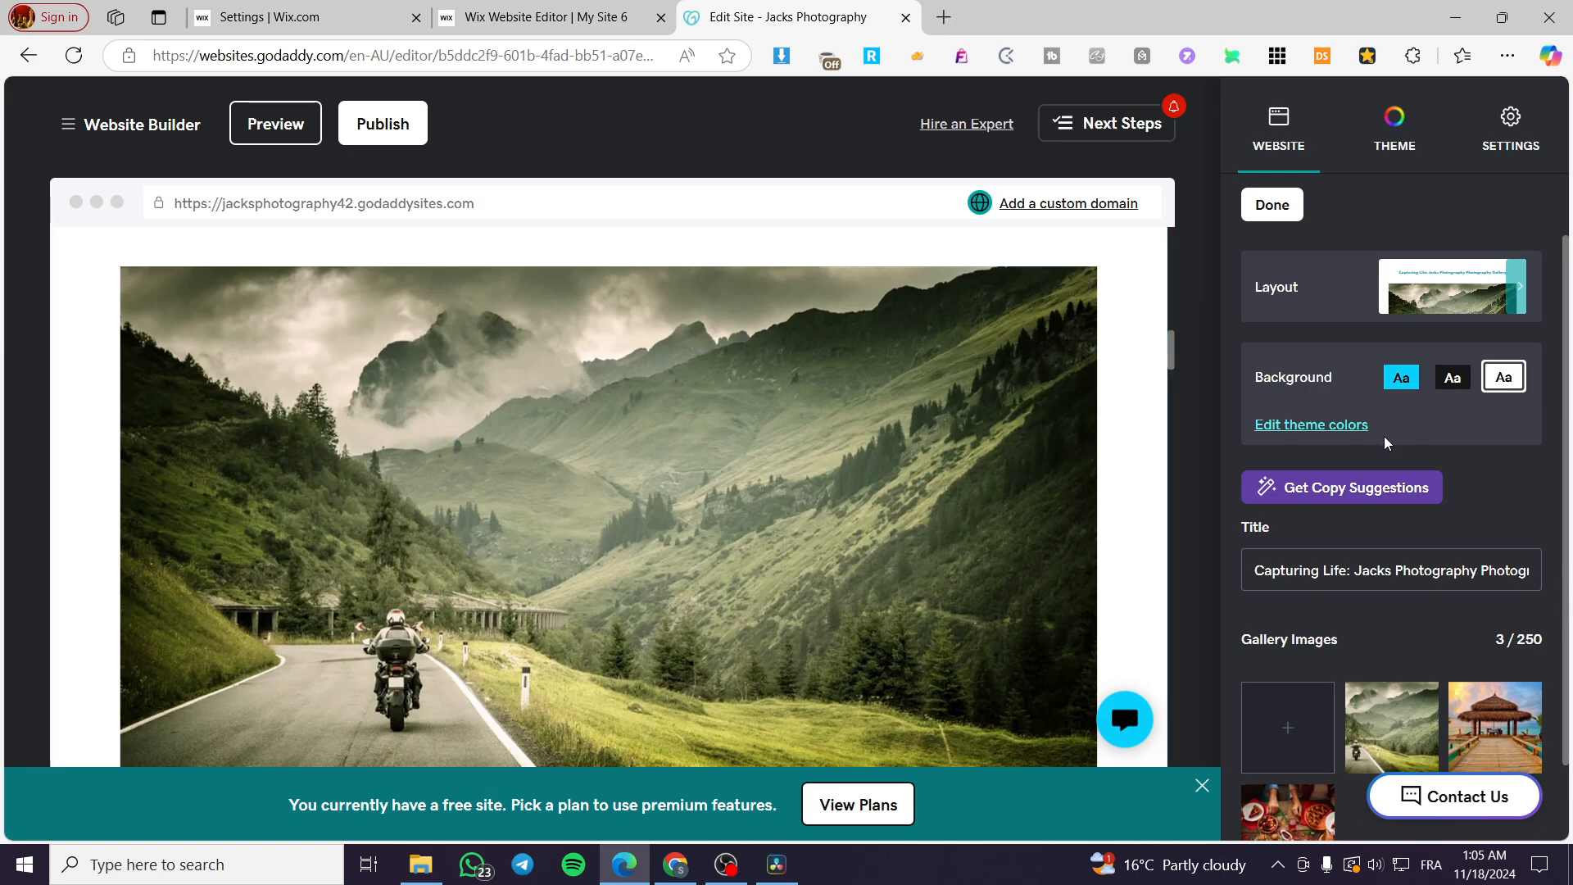
{"action": "scroll", "coordinate": [1386, 444], "scroll_direction": "down", "scroll_amount": 1}
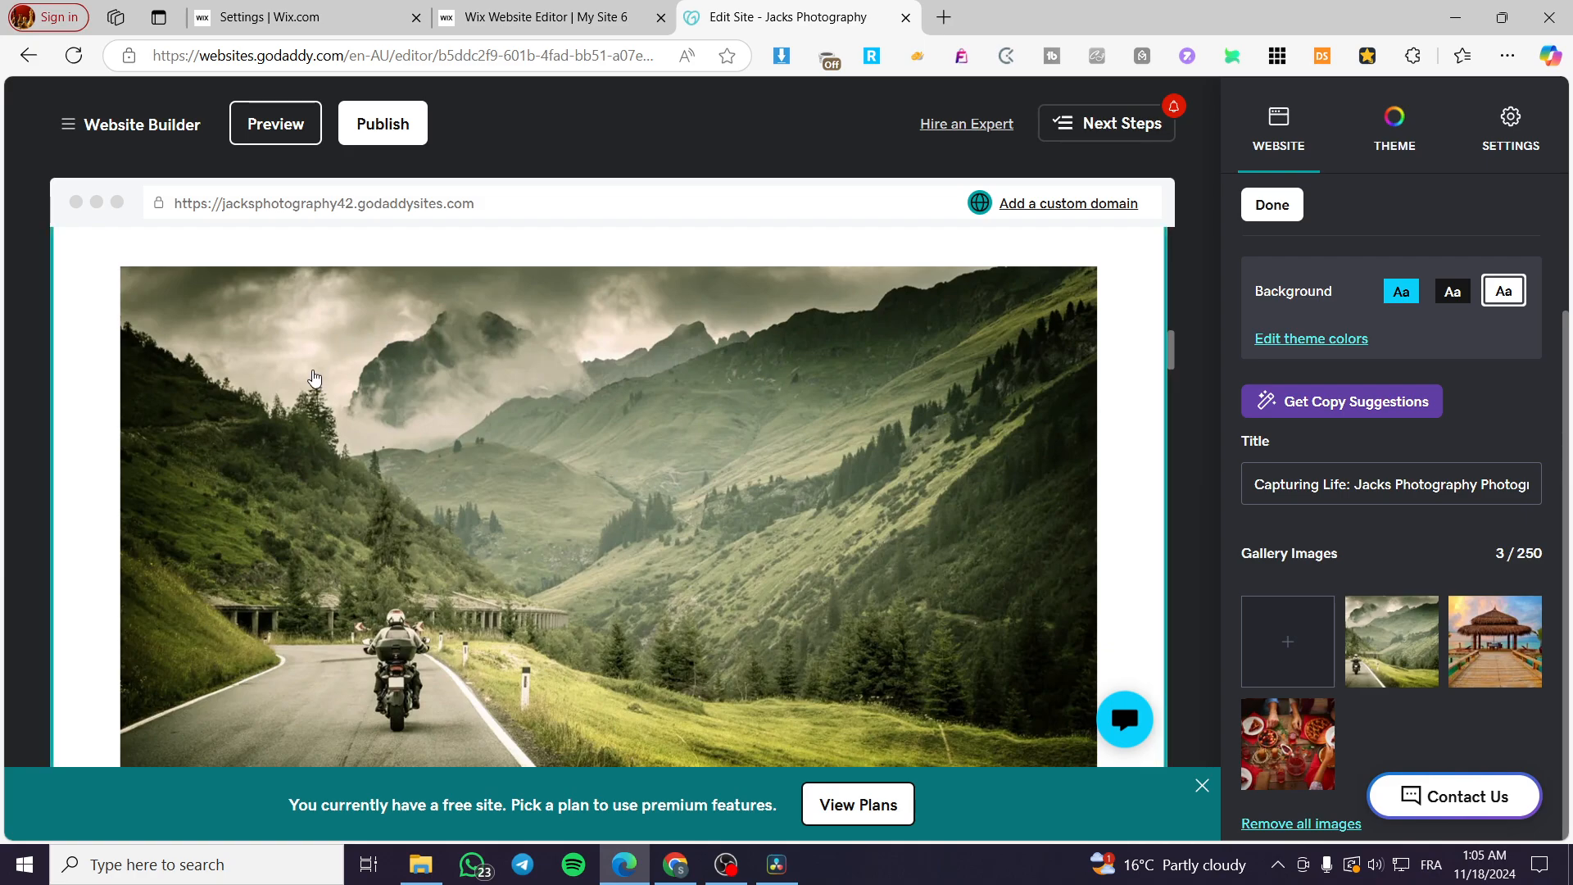
{"action": "scroll", "coordinate": [230, 436], "scroll_direction": "up", "scroll_amount": 1}
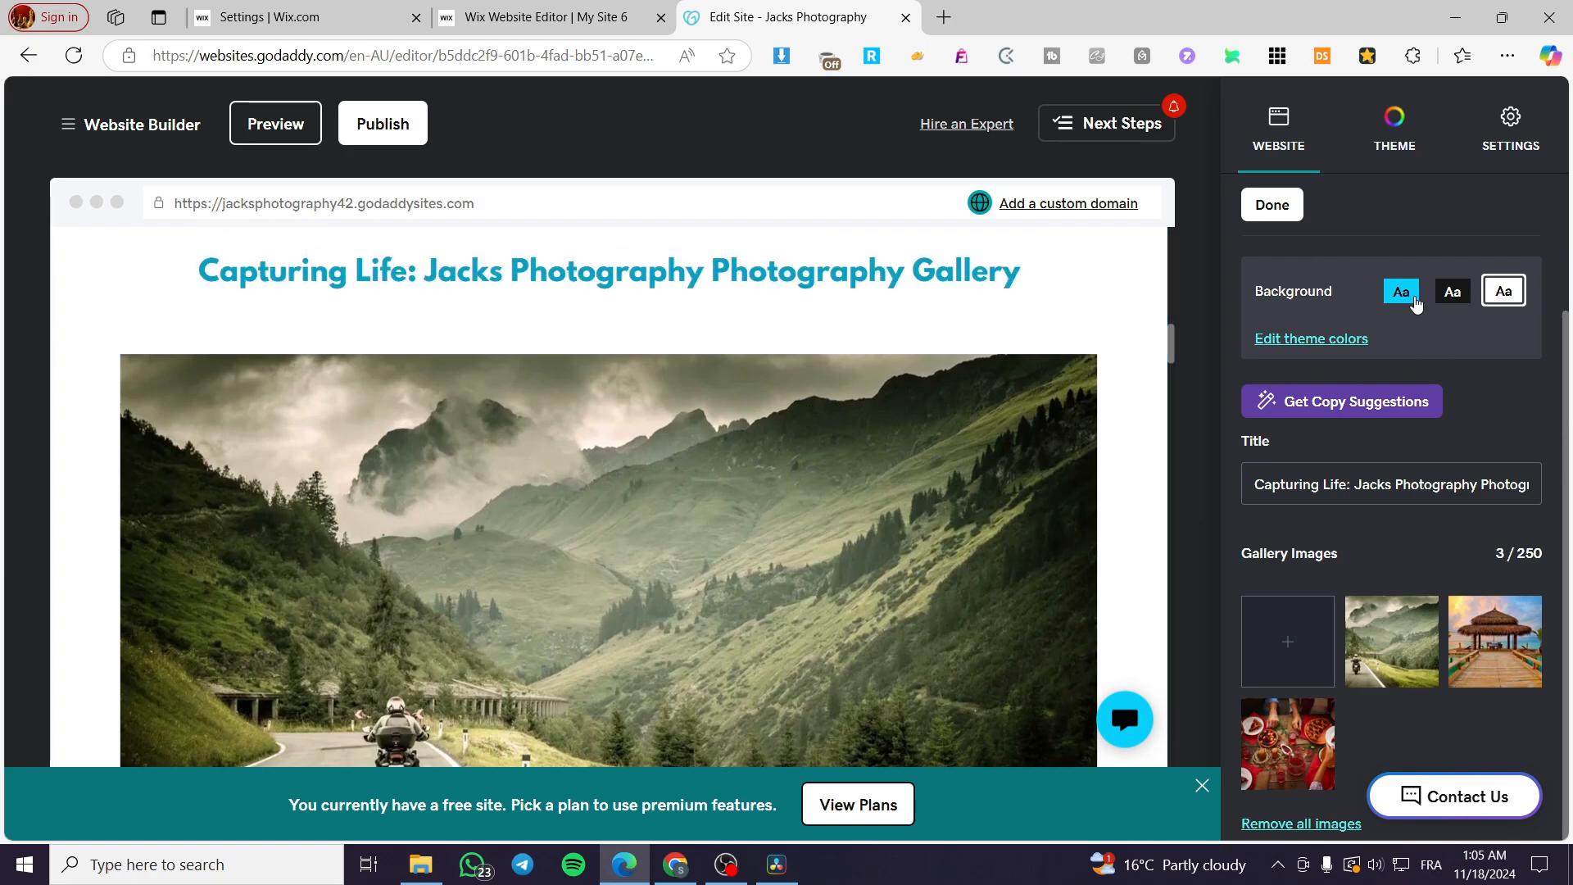
{"action": "scroll", "coordinate": [1343, 311], "scroll_direction": "up", "scroll_amount": 1}
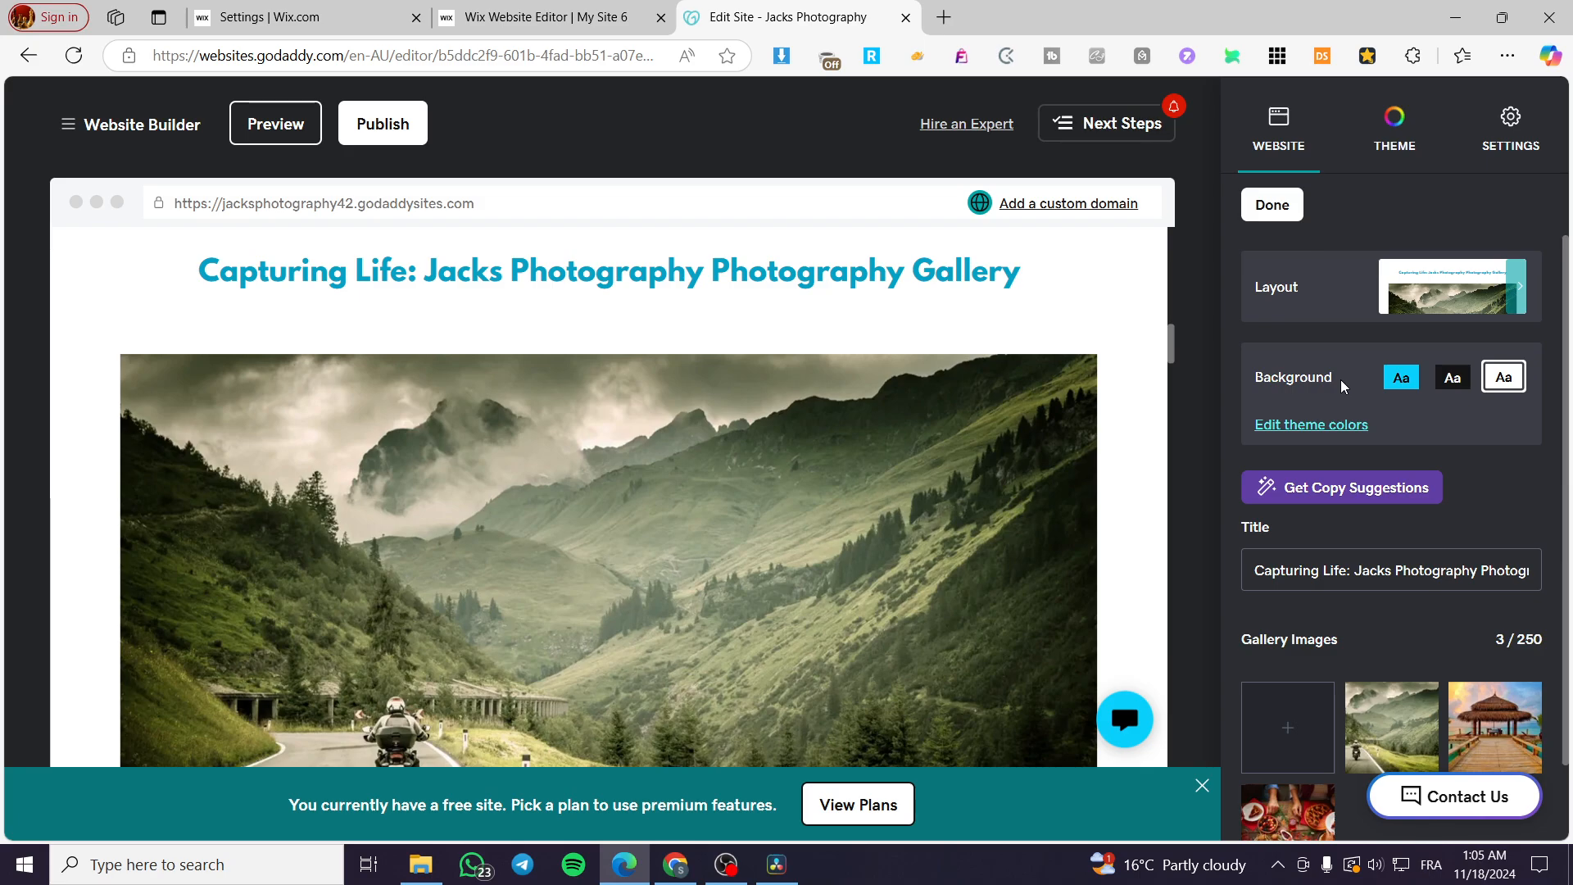
{"action": "scroll", "coordinate": [1344, 385], "scroll_direction": "down", "scroll_amount": 1}
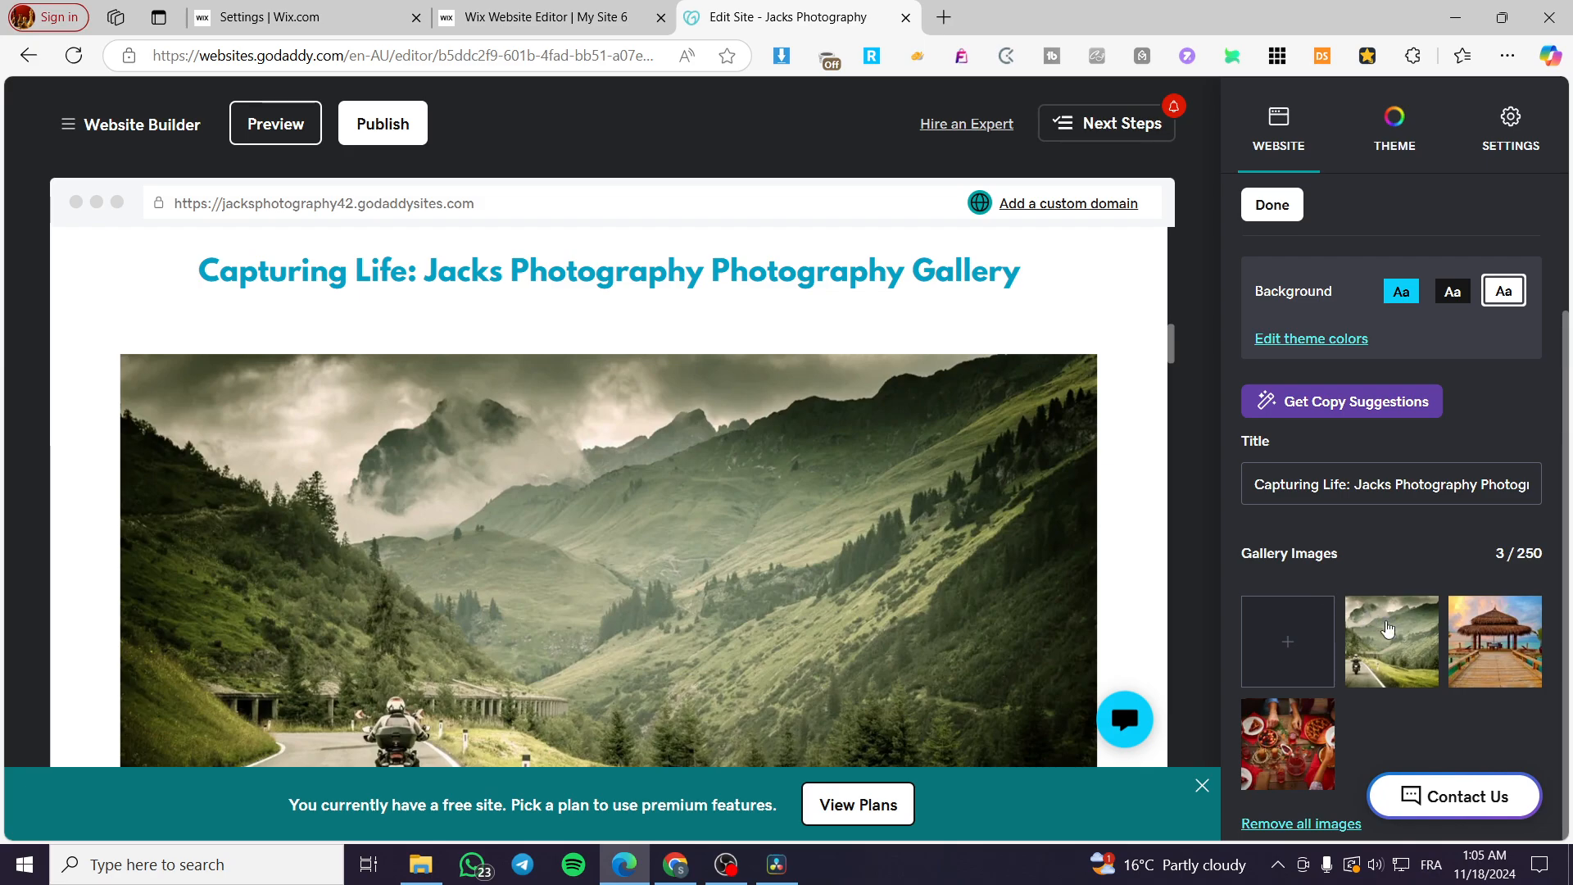
{"action": "scroll", "coordinate": [872, 586], "scroll_direction": "down", "scroll_amount": 4}
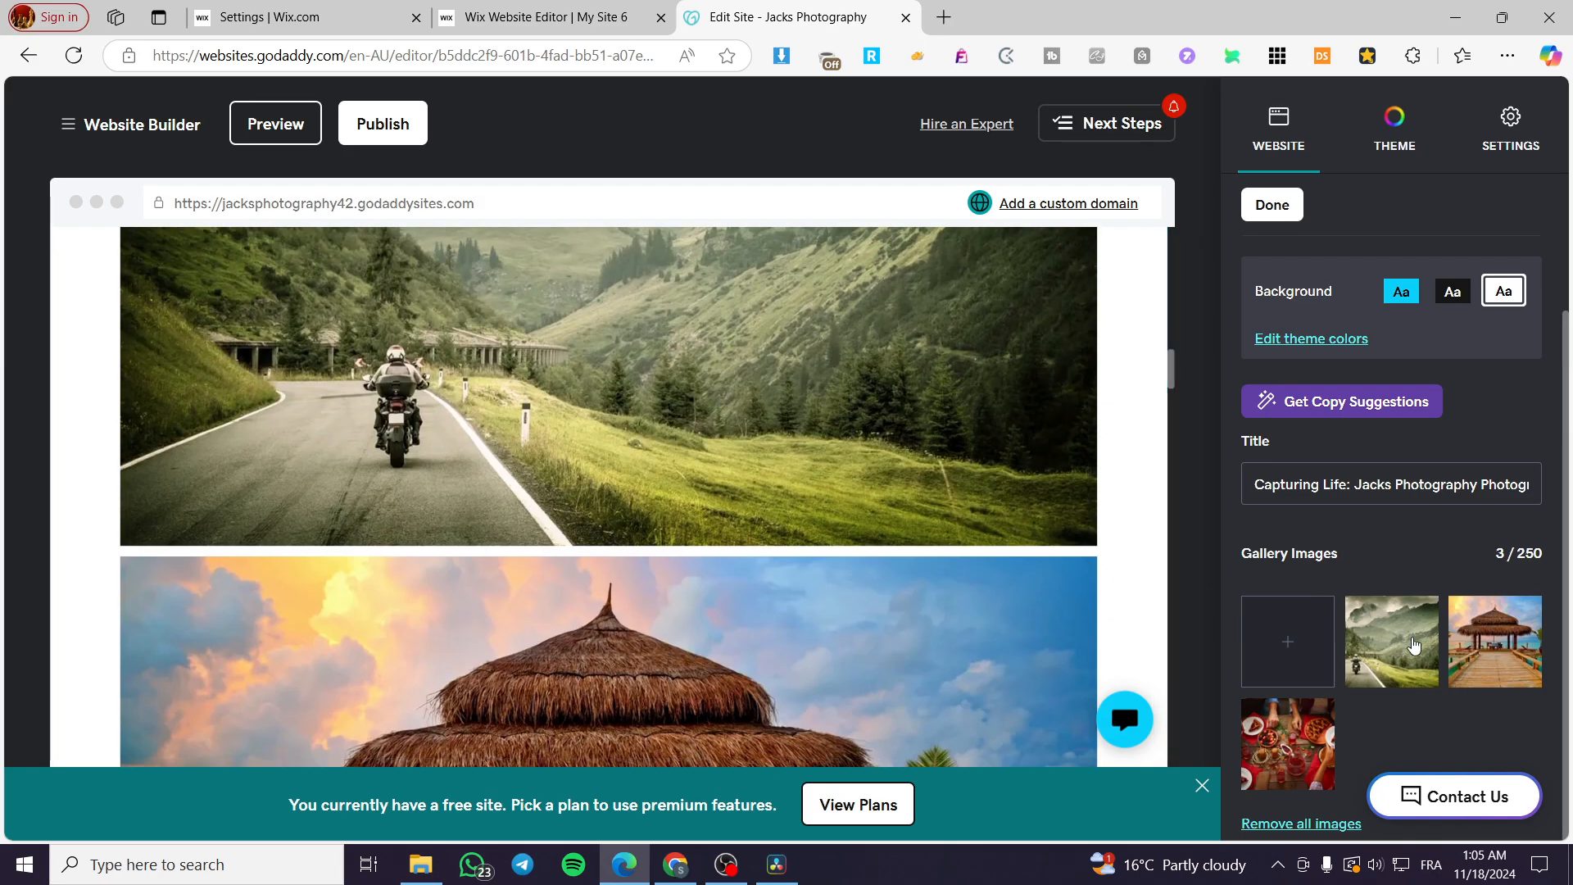
{"action": "scroll", "coordinate": [588, 613], "scroll_direction": "down", "scroll_amount": 4}
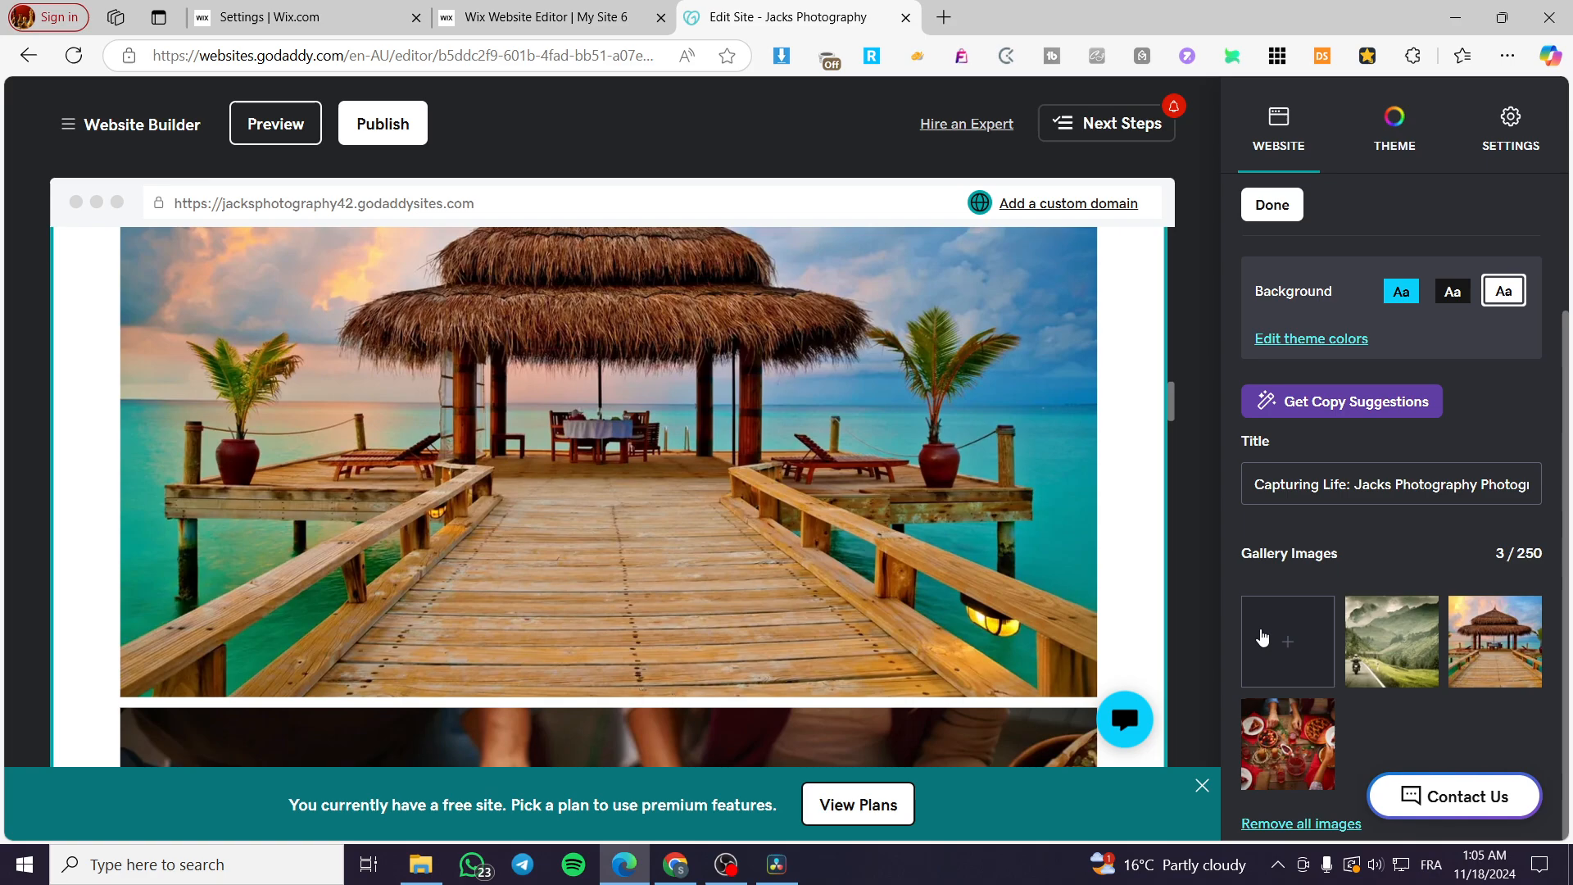
Add the stock photo of a black camera lens on a blue background to the gallery images.
{"action": "left_click", "coordinate": [1287, 640]}
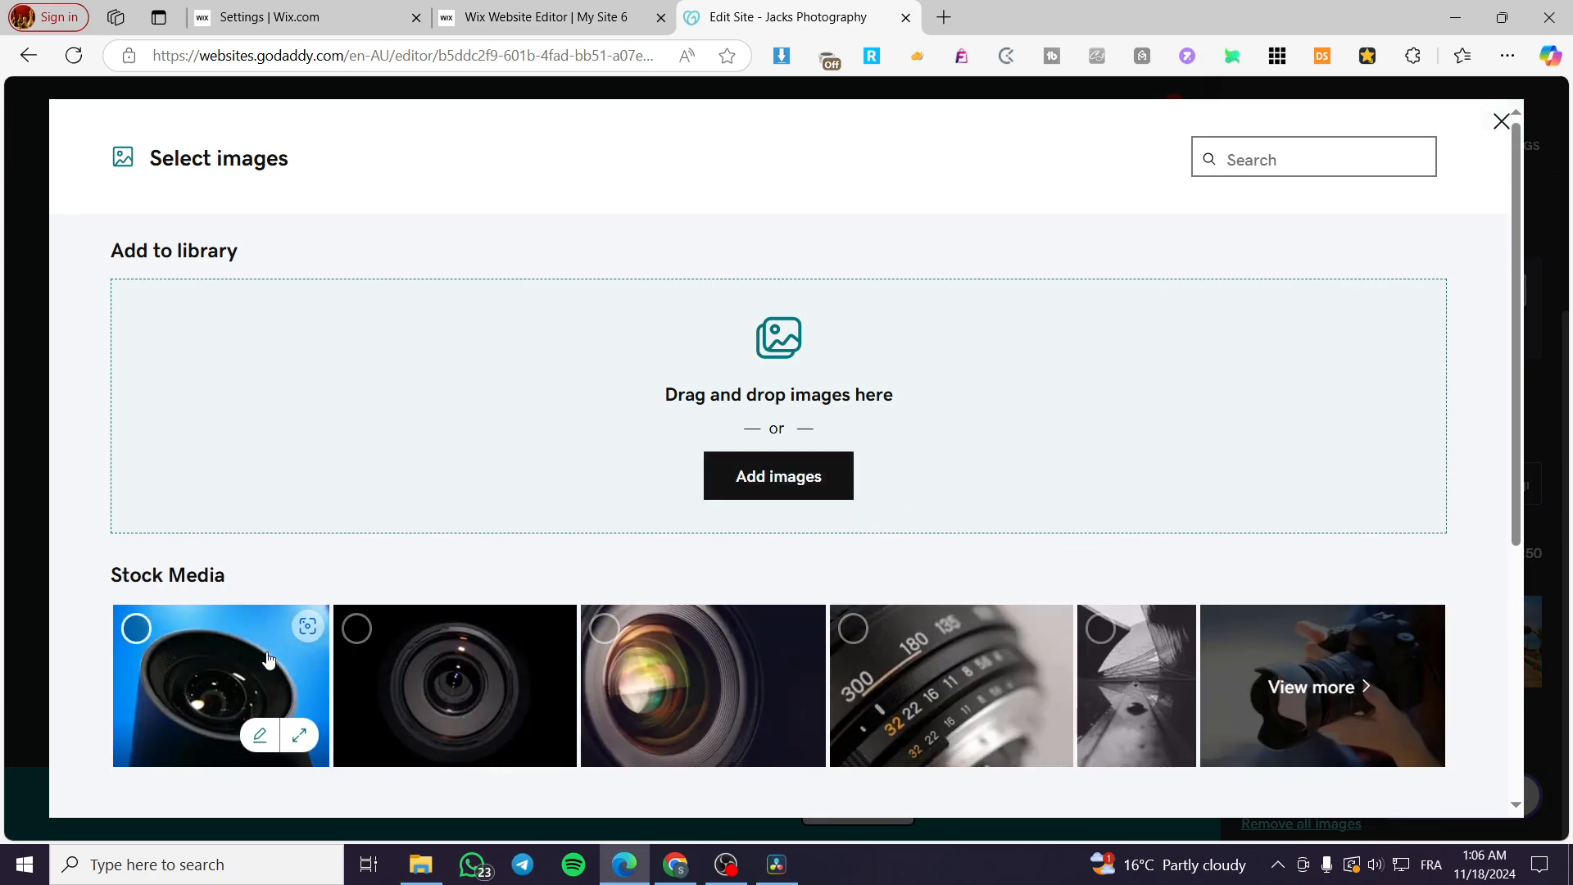
{"action": "left_click", "coordinate": [136, 628]}
{"action": "left_click", "coordinate": [1403, 778]}
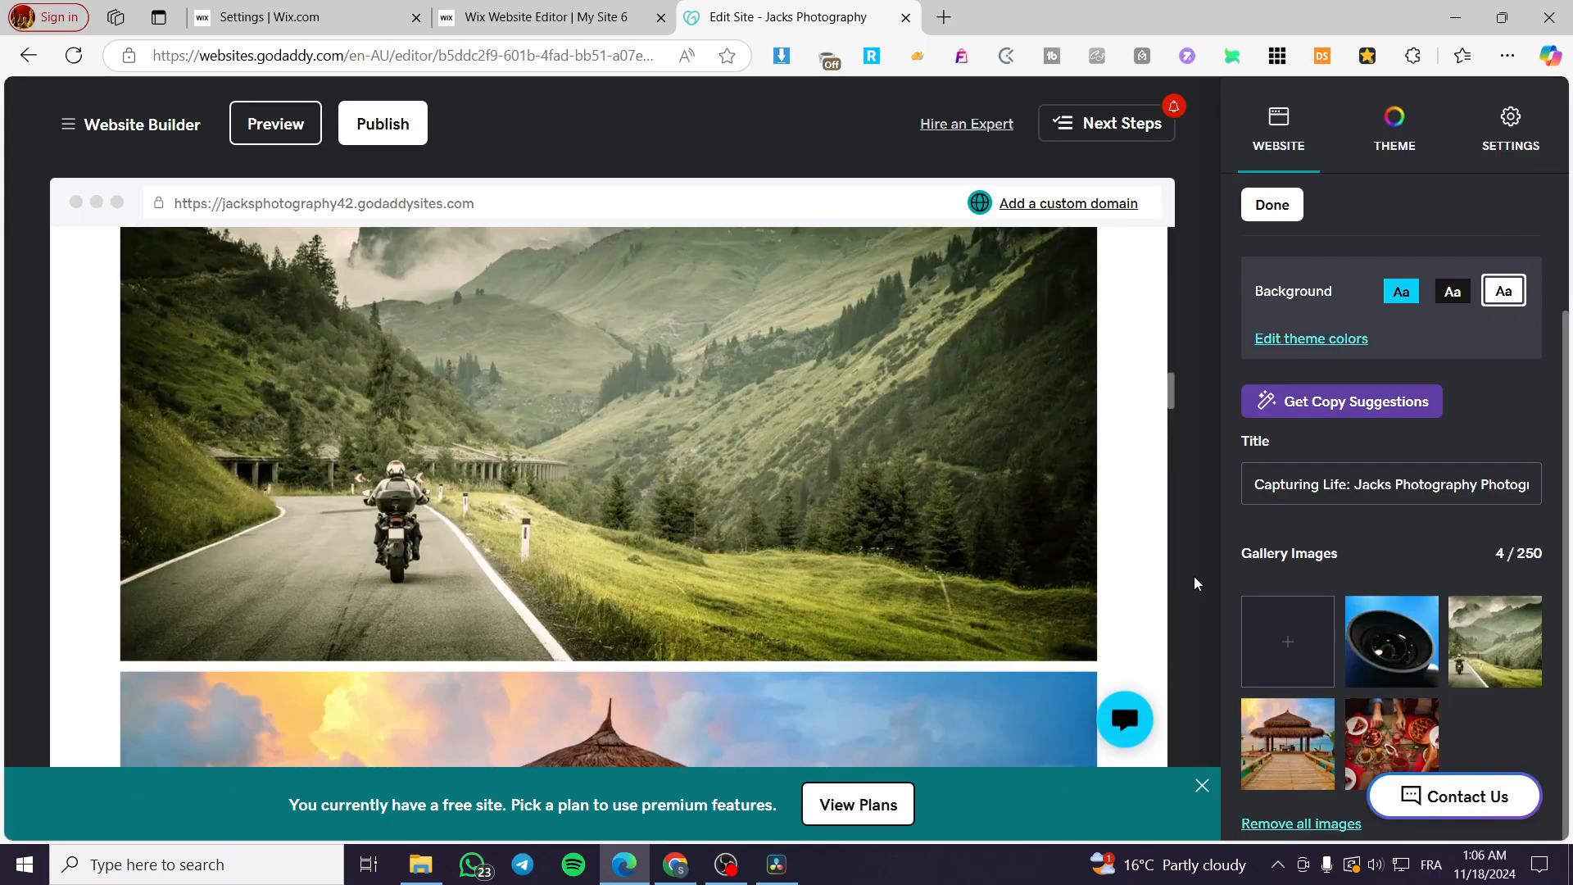
{"action": "scroll", "coordinate": [804, 486], "scroll_direction": "down", "scroll_amount": 7}
{"action": "scroll", "coordinate": [805, 486], "scroll_direction": "up", "scroll_amount": 10}
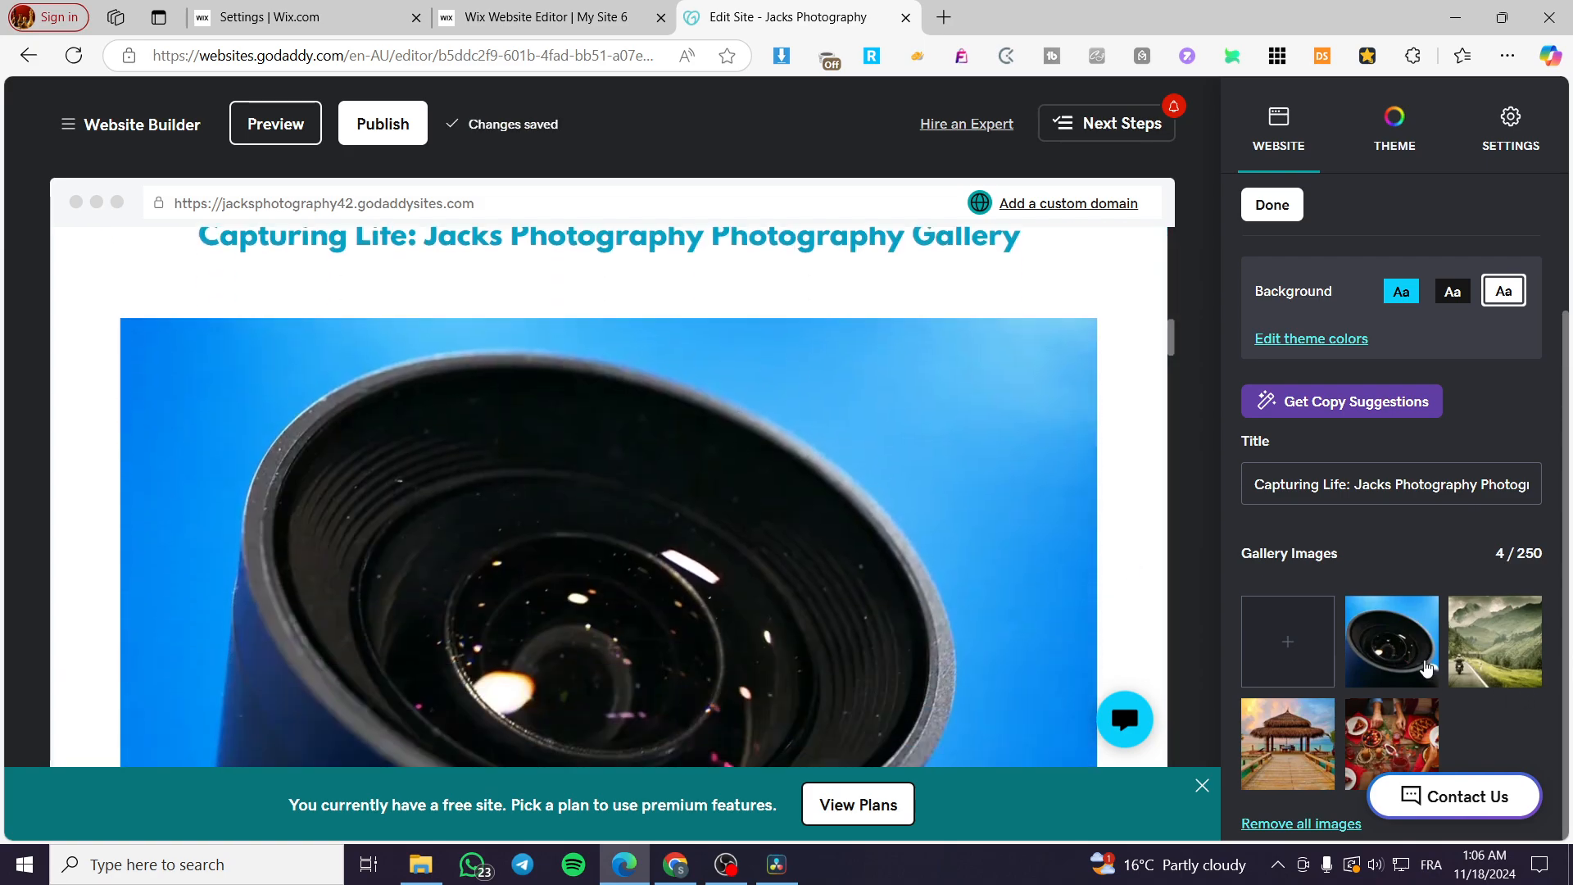
Reorder the gallery images so the camera lens photo comes last, after the dinner table photo.
{"action": "left_click_drag", "start_coordinate": [1401, 647], "coordinate": [1439, 667]}
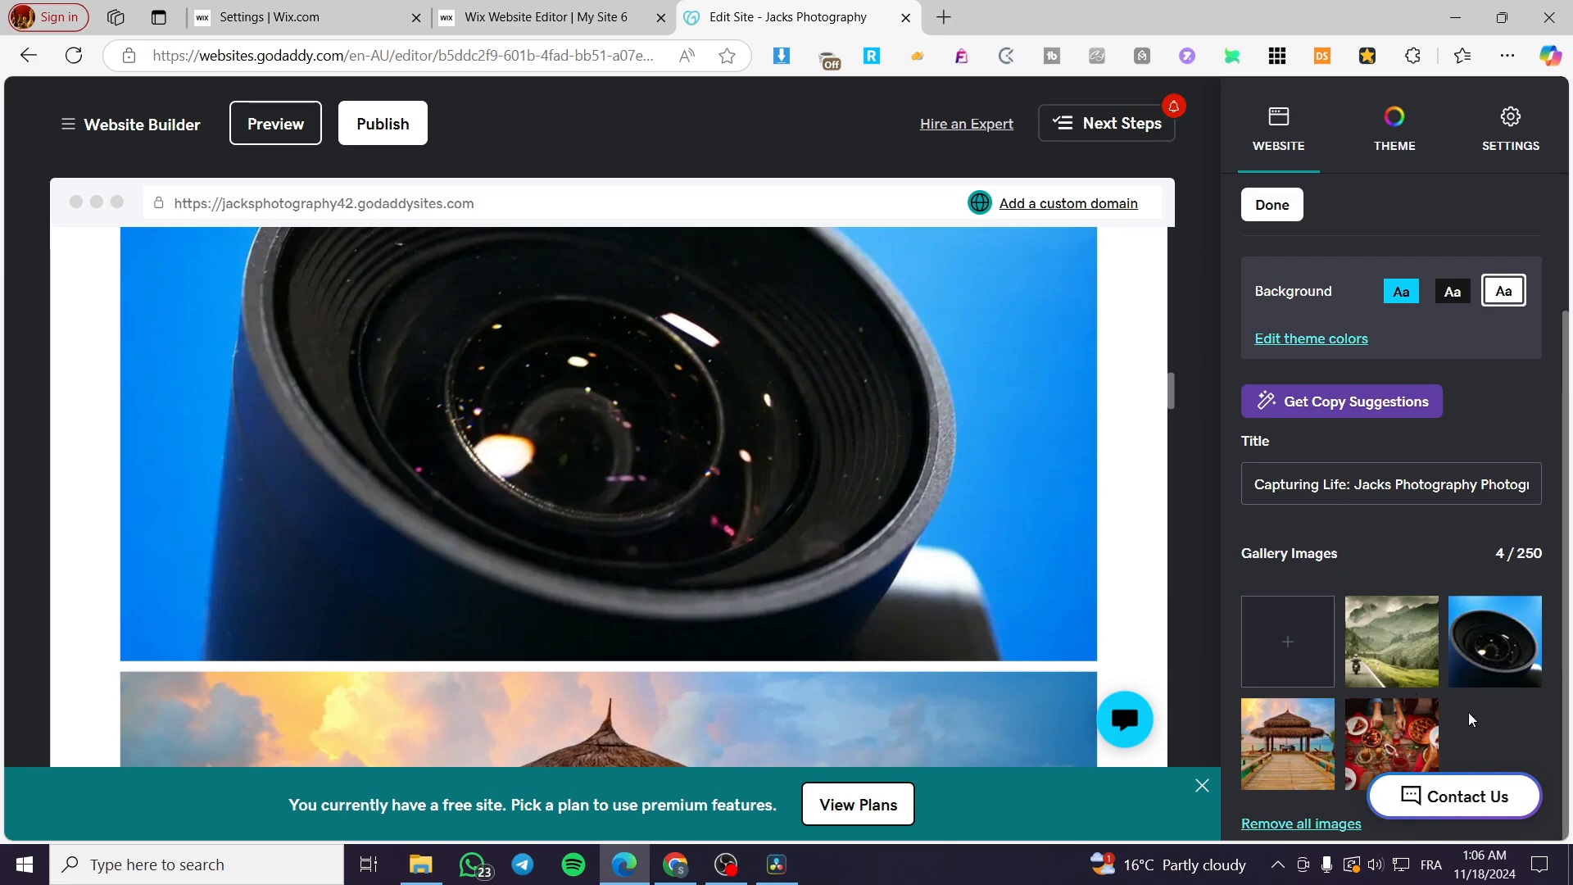
{"action": "left_click_drag", "start_coordinate": [1479, 667], "coordinate": [1437, 774]}
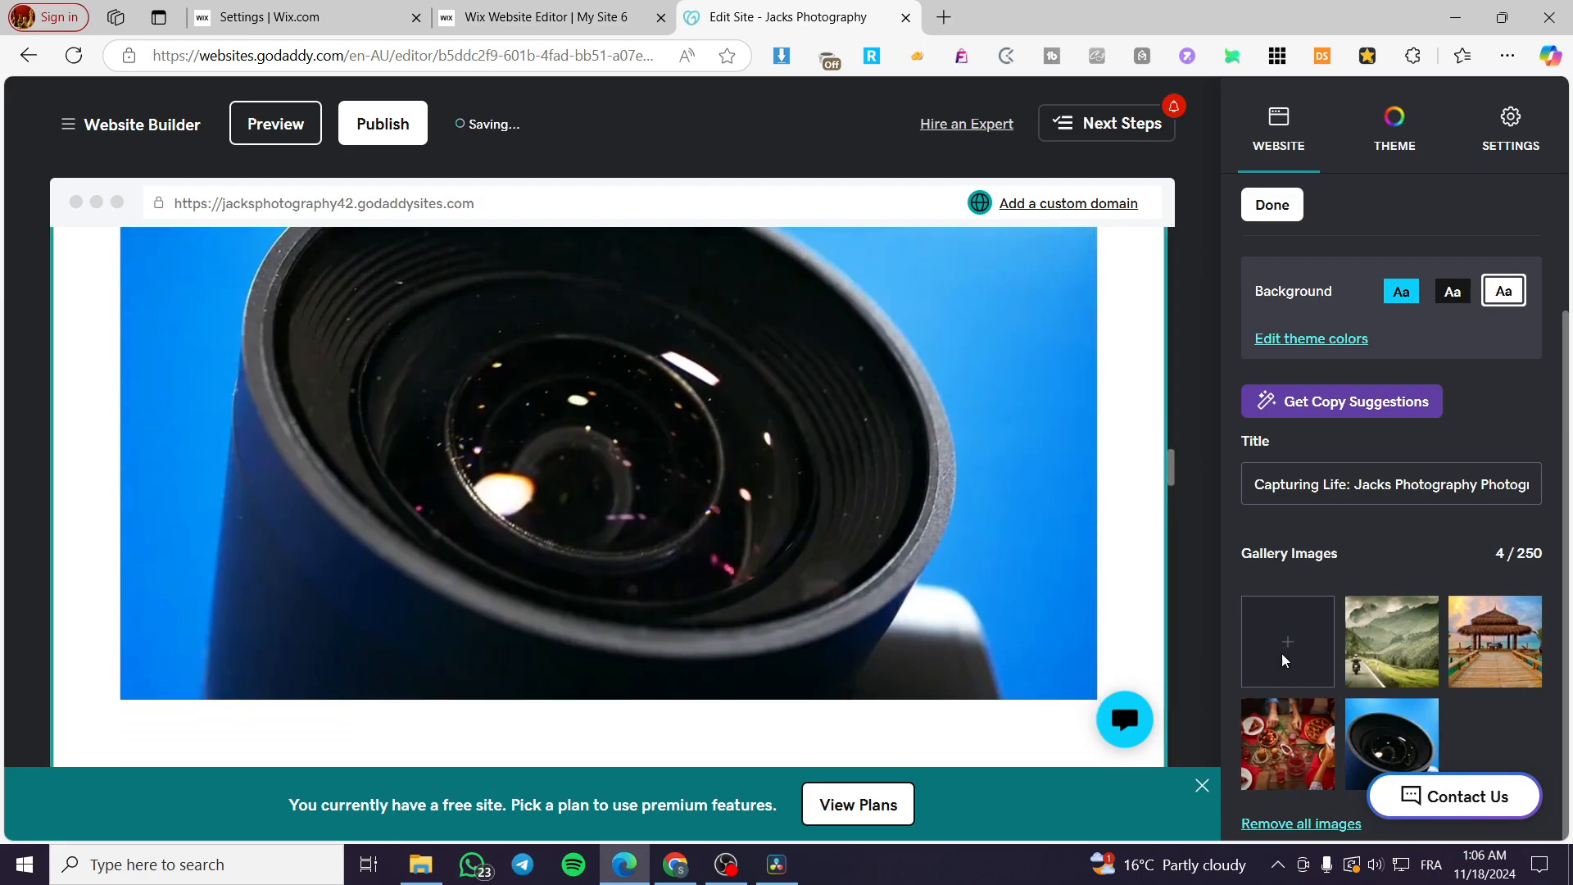
{"action": "scroll", "coordinate": [905, 635], "scroll_direction": "down", "scroll_amount": 2}
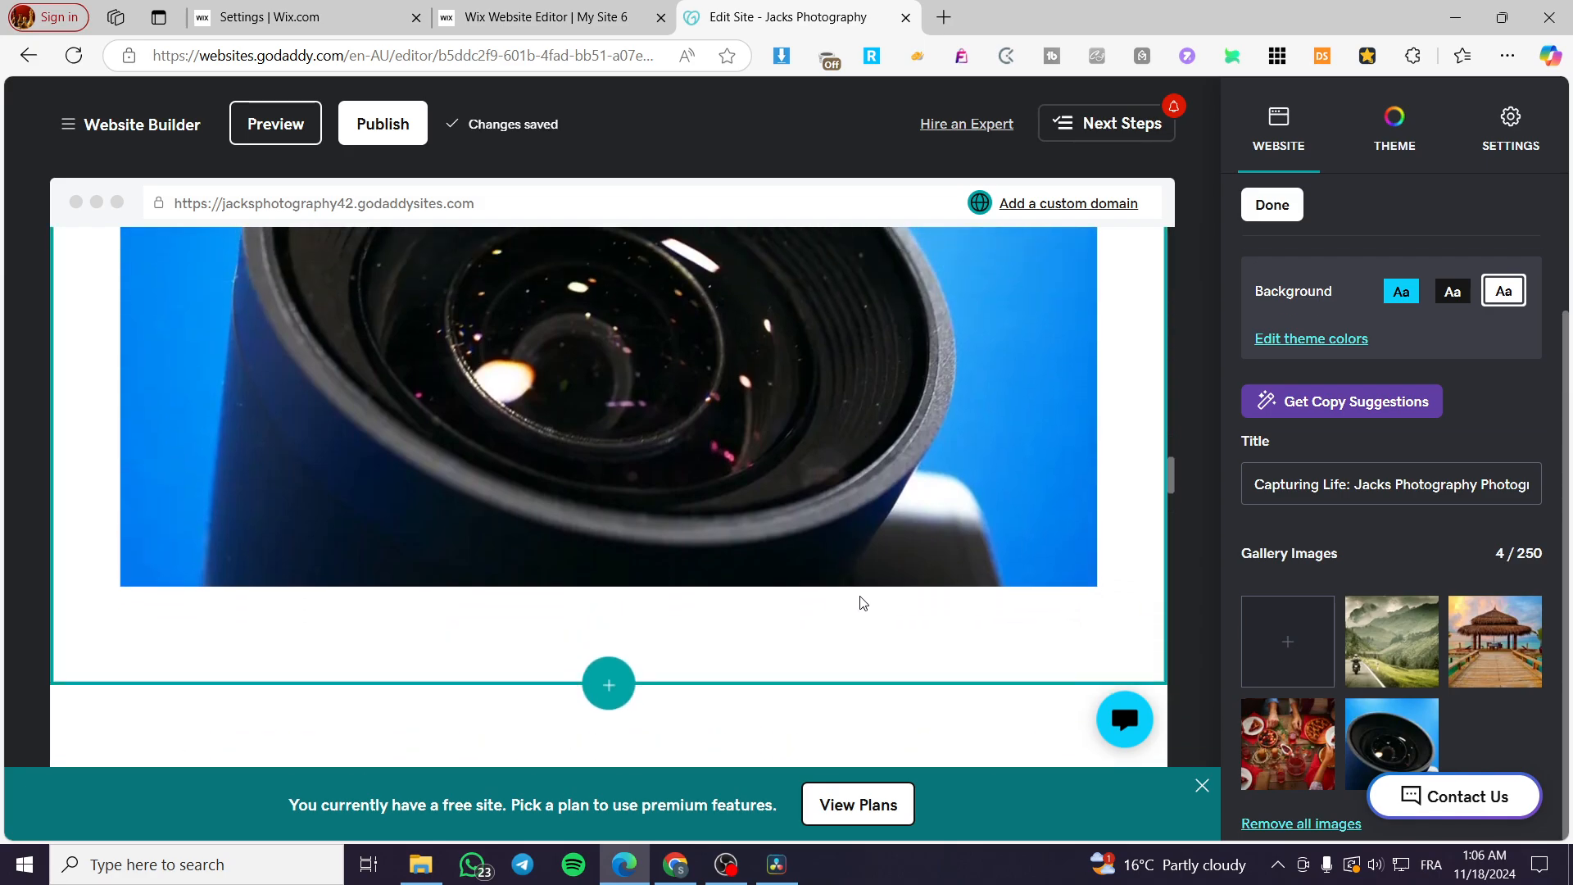
{"action": "scroll", "coordinate": [589, 418], "scroll_direction": "up", "scroll_amount": 3}
{"action": "scroll", "coordinate": [746, 534], "scroll_direction": "up", "scroll_amount": 10}
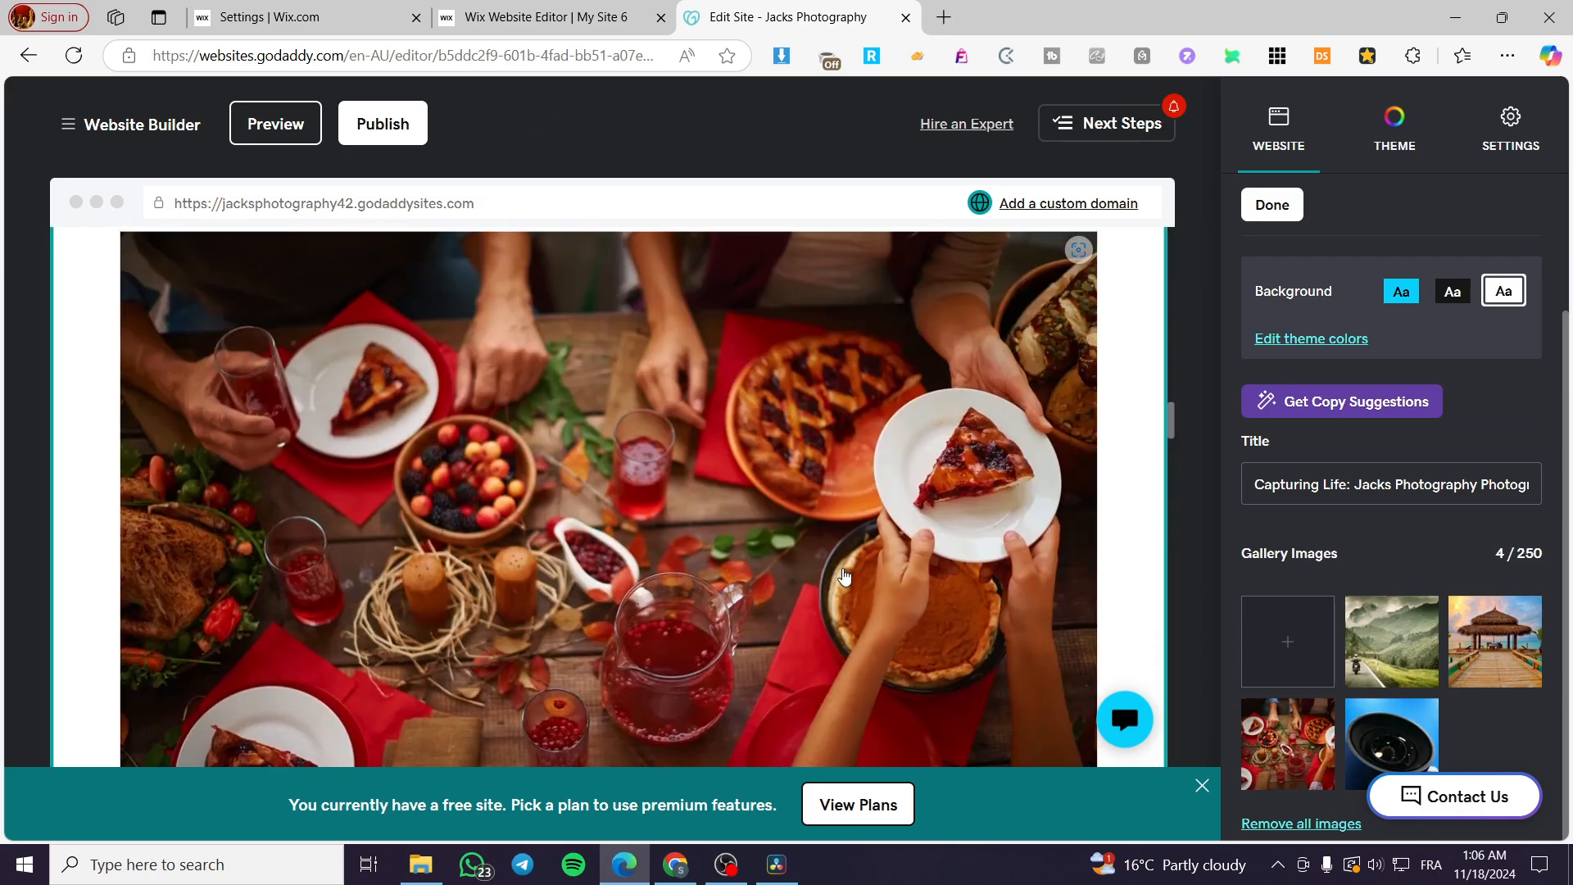